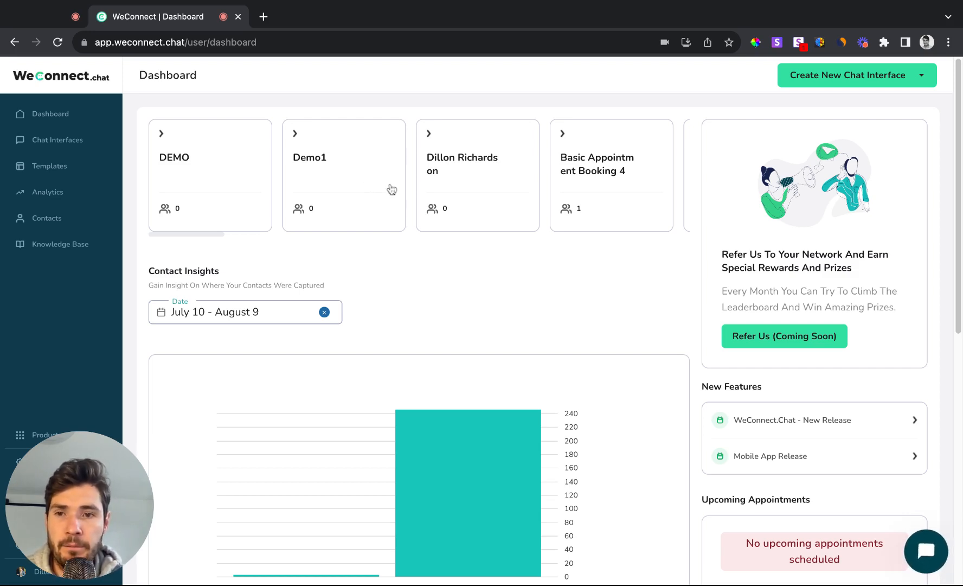
- Open the DEMO chat interface in the builder and look through its chat components
click(172, 150)
click(73, 196)
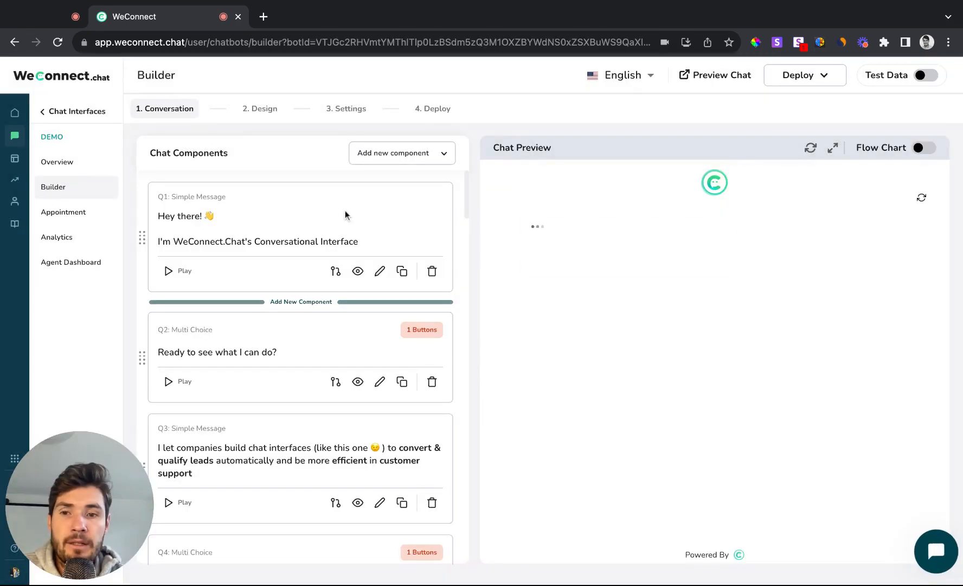
scroll(319, 484, down, 6)
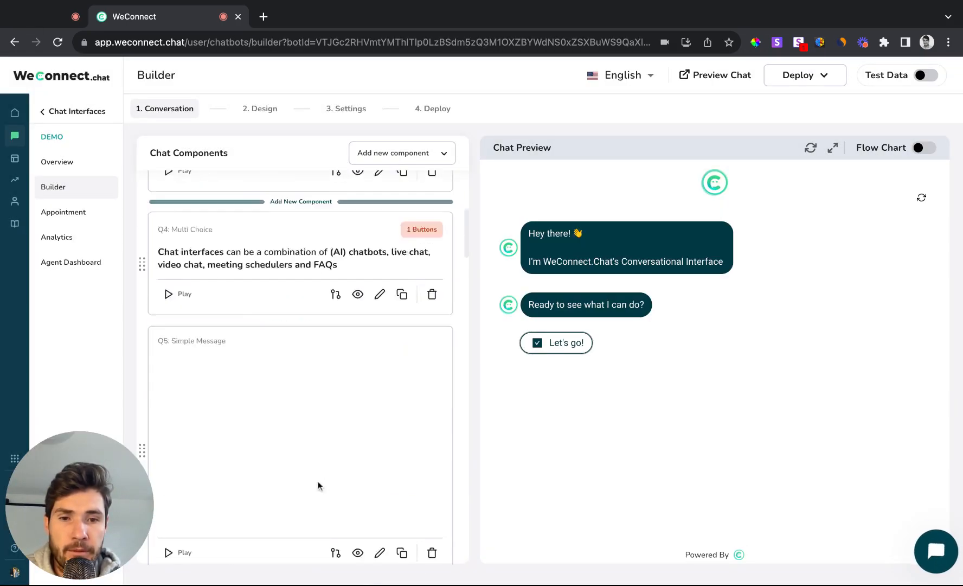
scroll(318, 484, up, 6)
- Add a ChatGPT (Beta) component directly after the Q1 simple message and dismiss the beta notice
mouse_move(304, 290)
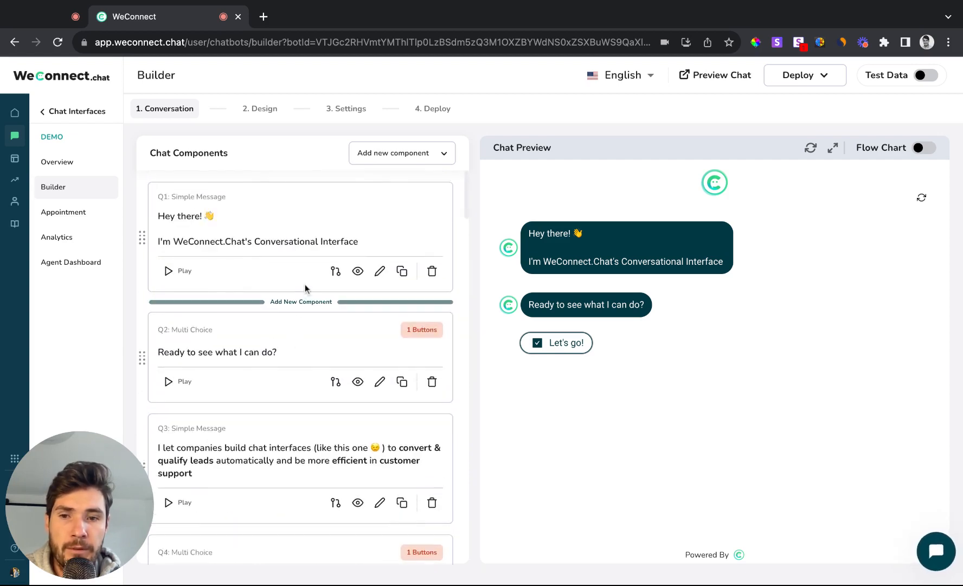
click(302, 308)
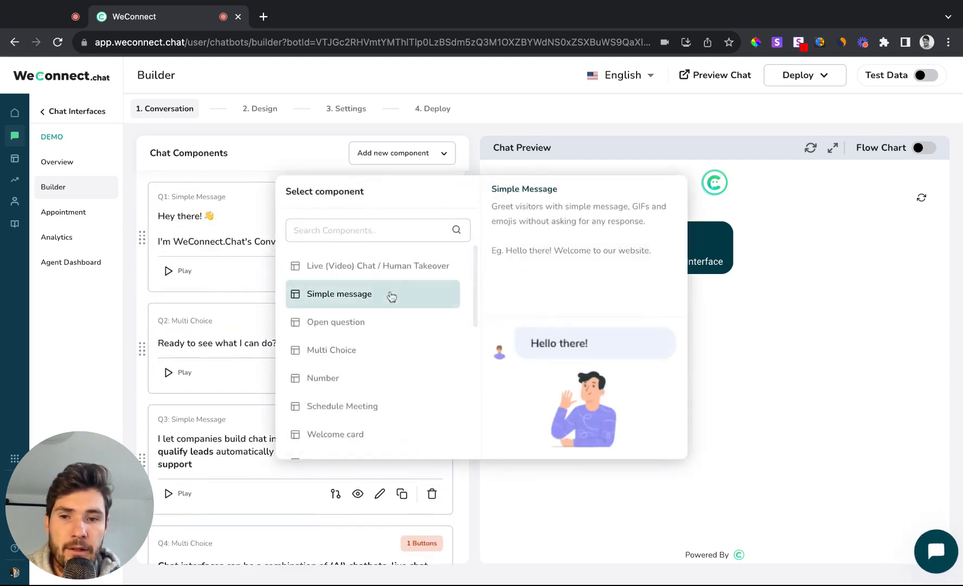
scroll(347, 379, down, 5)
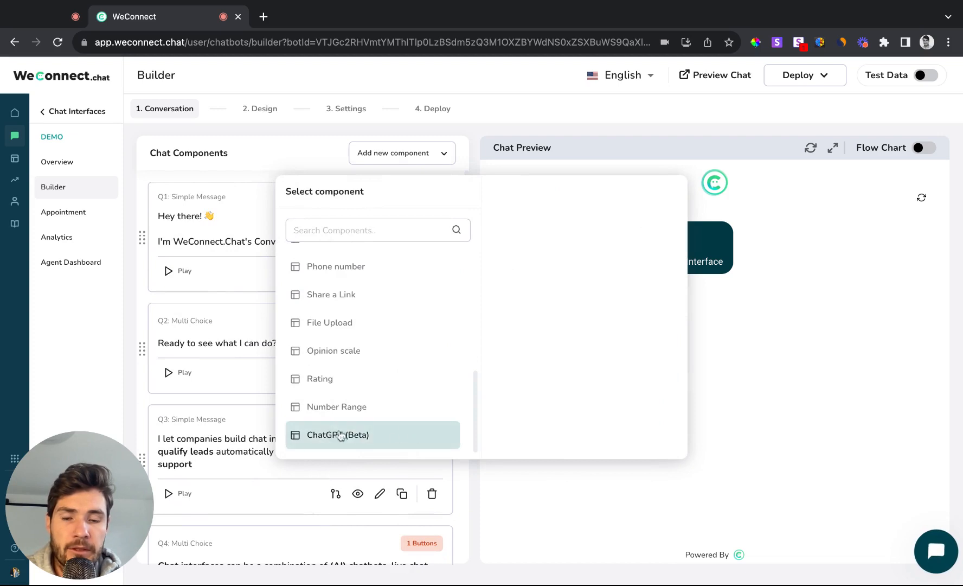
scroll(380, 428, up, 5)
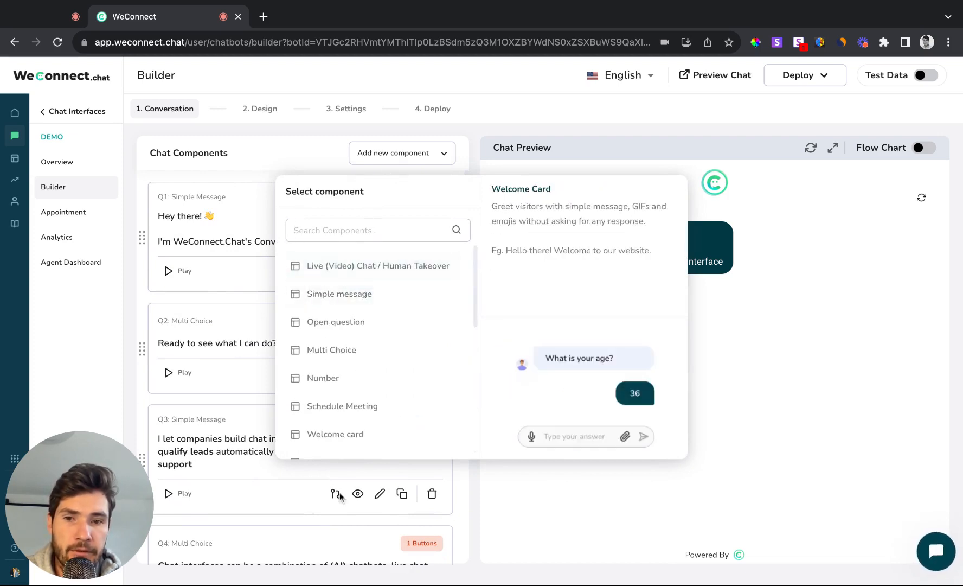
scroll(372, 325, down, 5)
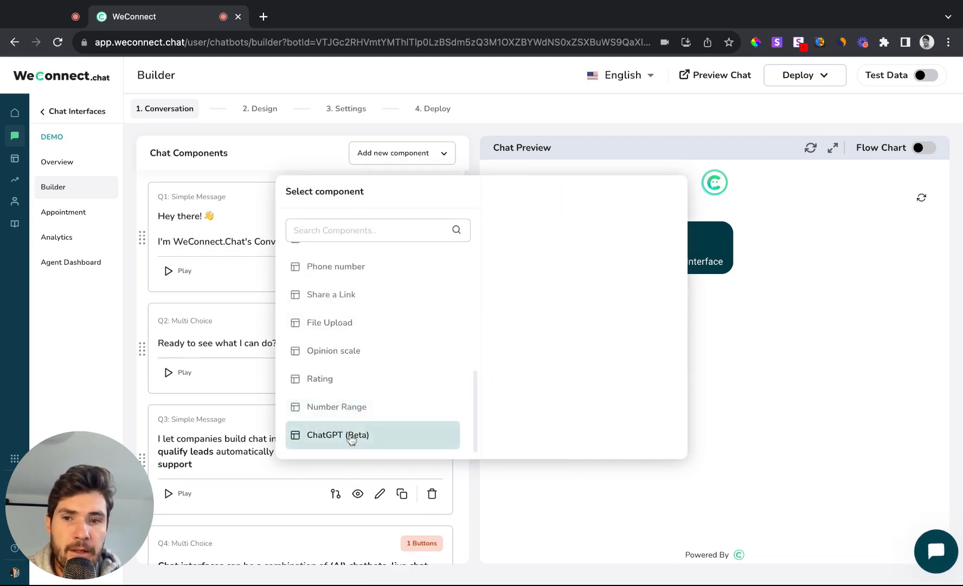
click(363, 442)
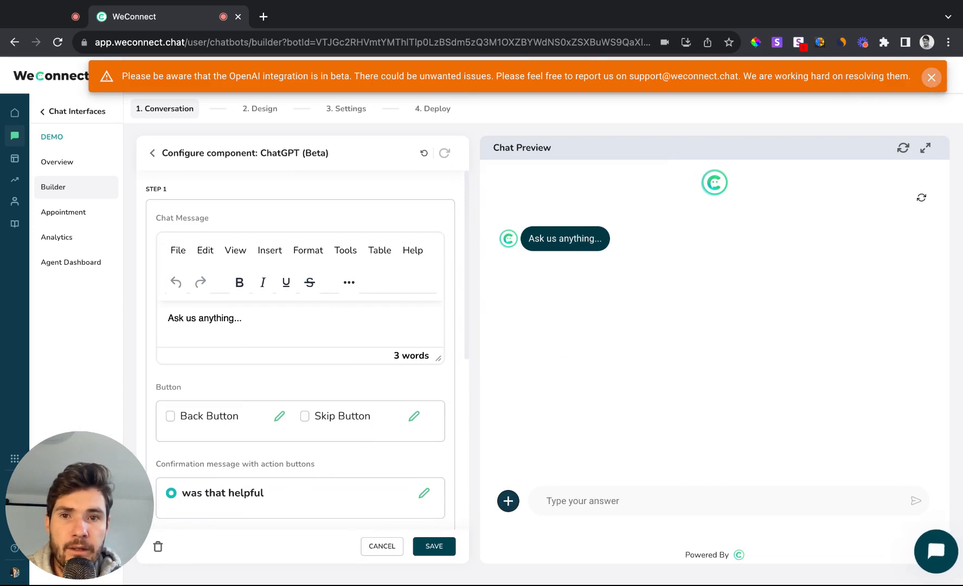
click(931, 77)
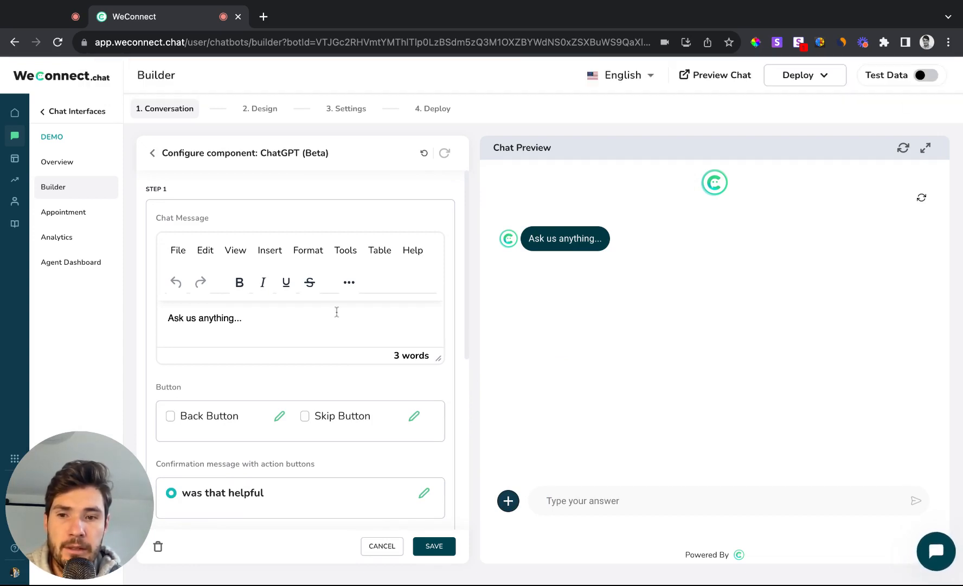
- Examine the ChatGPT component's chat message, back and skip buttons, confirmation message, visitor action buttons and OpenAI integration section
scroll(337, 311, down, 6)
scroll(329, 312, up, 6)
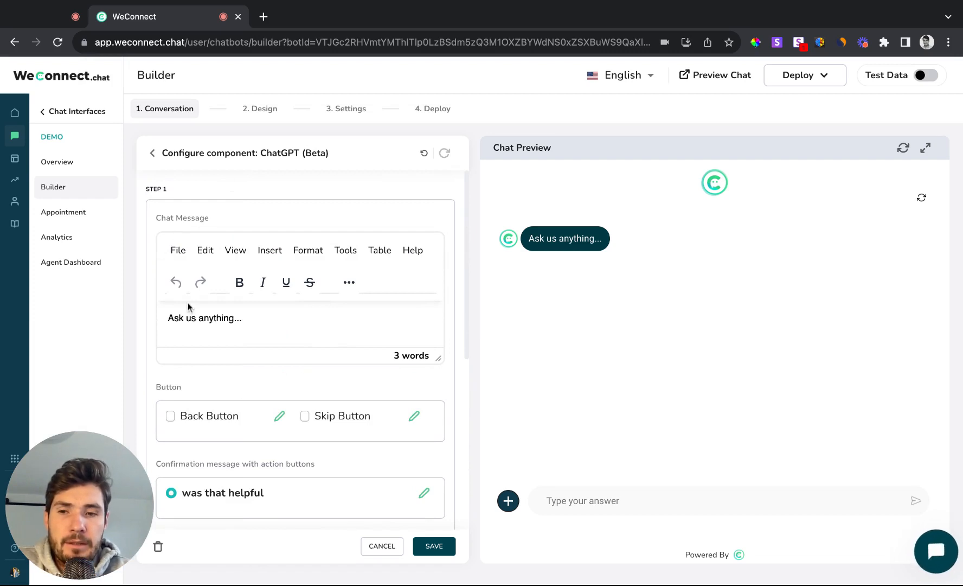
triple_click(248, 319)
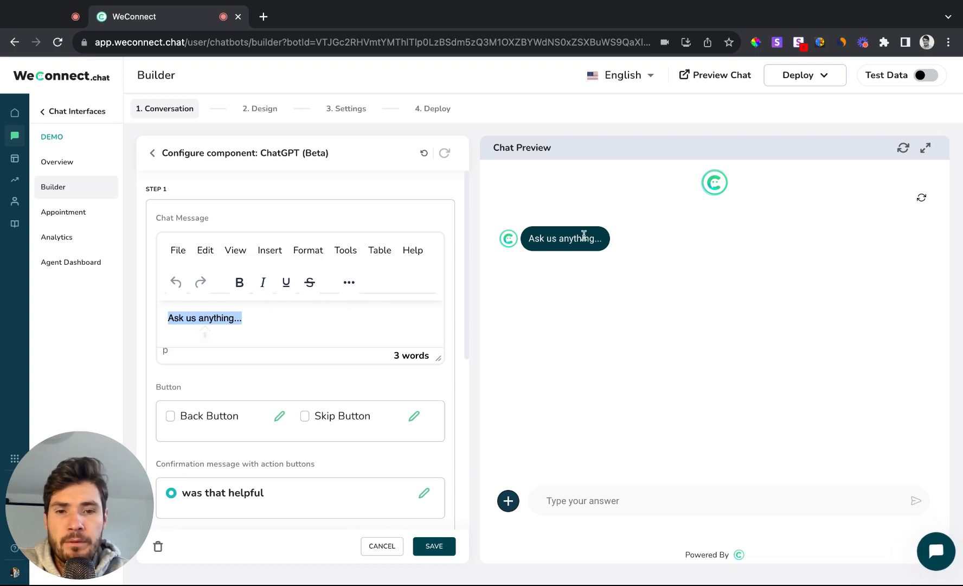
click(578, 499)
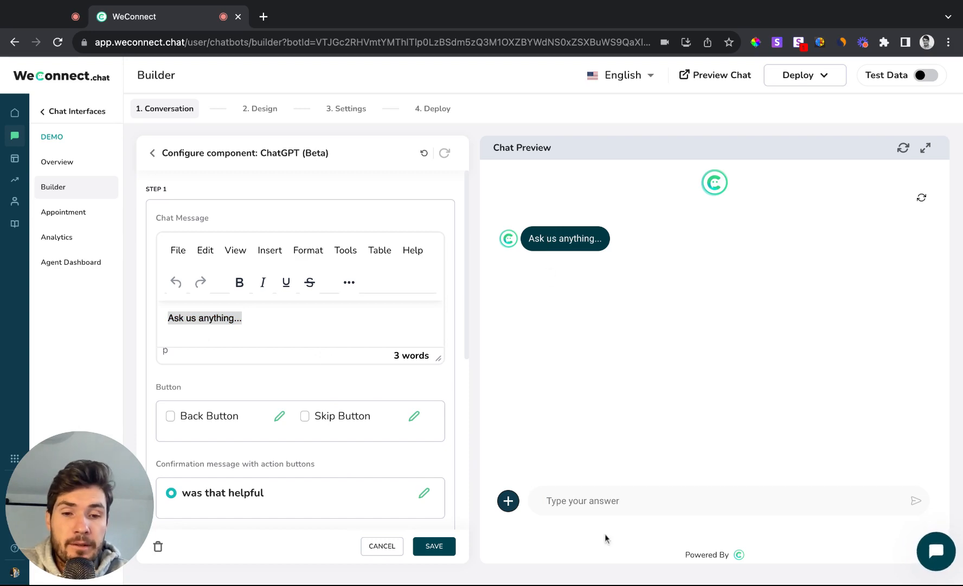
click(288, 333)
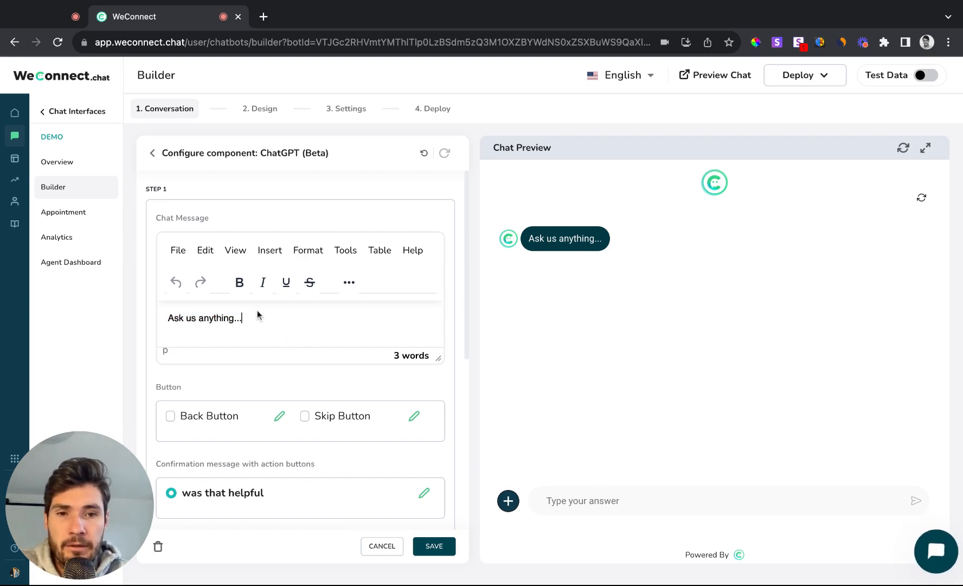
scroll(249, 324, down, 1)
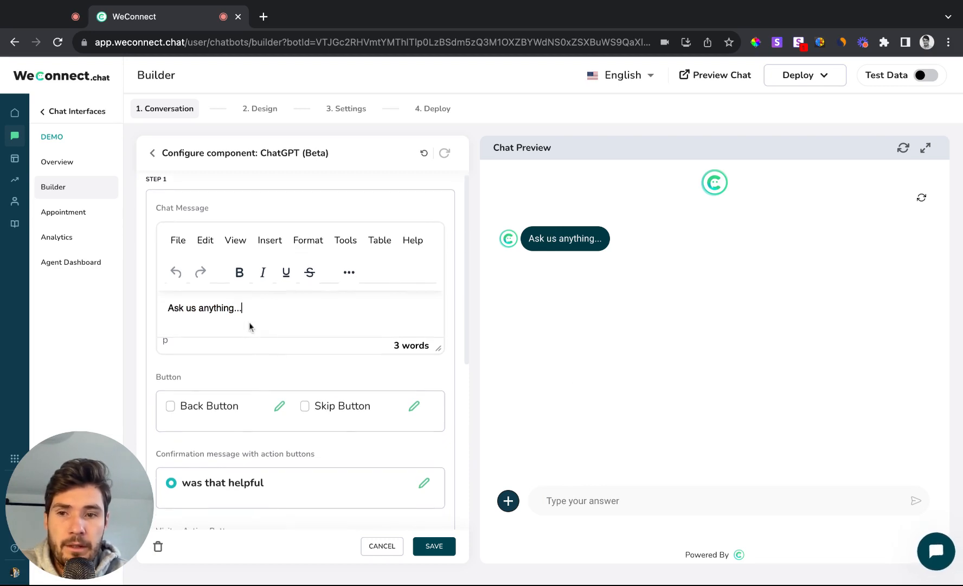
scroll(249, 323, down, 5)
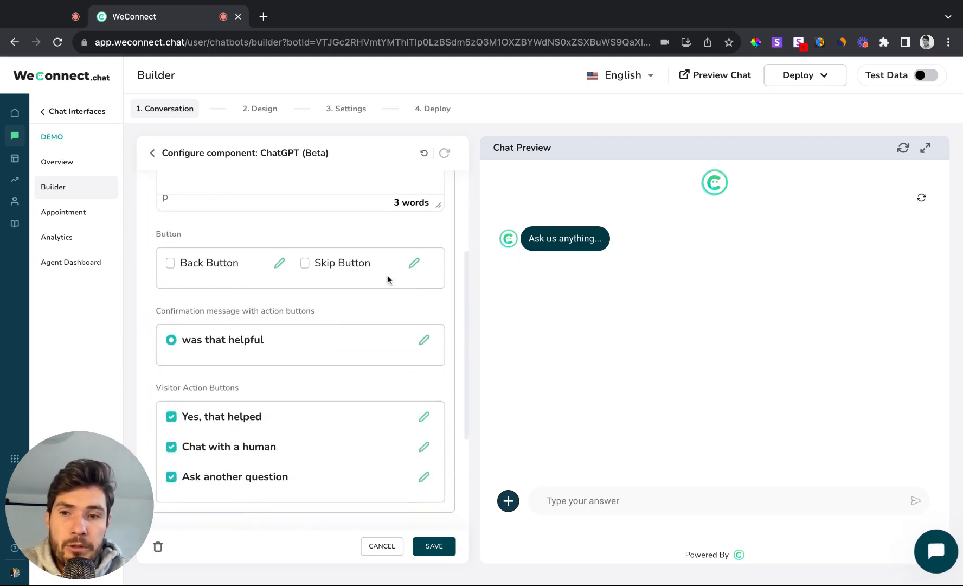
scroll(255, 343, down, 6)
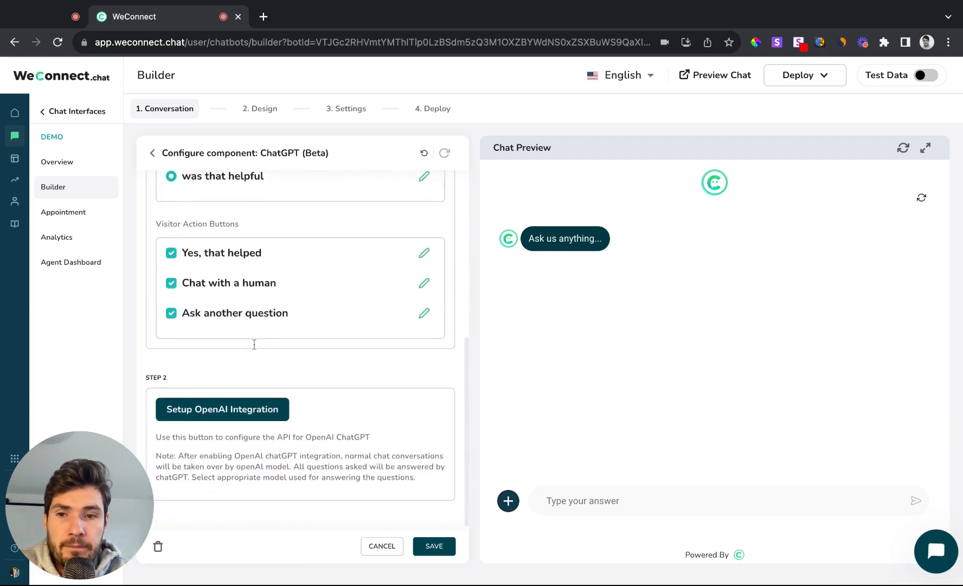
scroll(255, 343, up, 2)
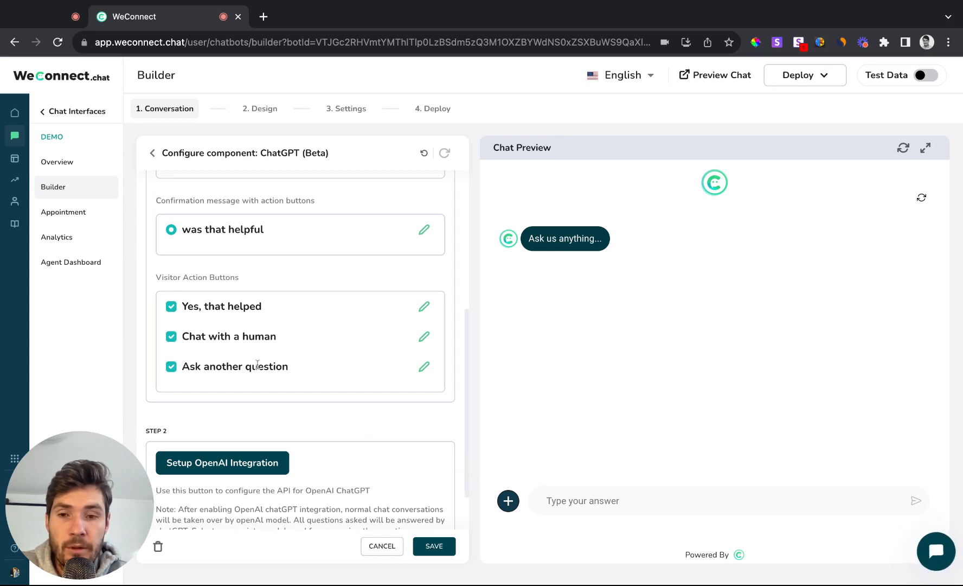
scroll(394, 448, down, 1)
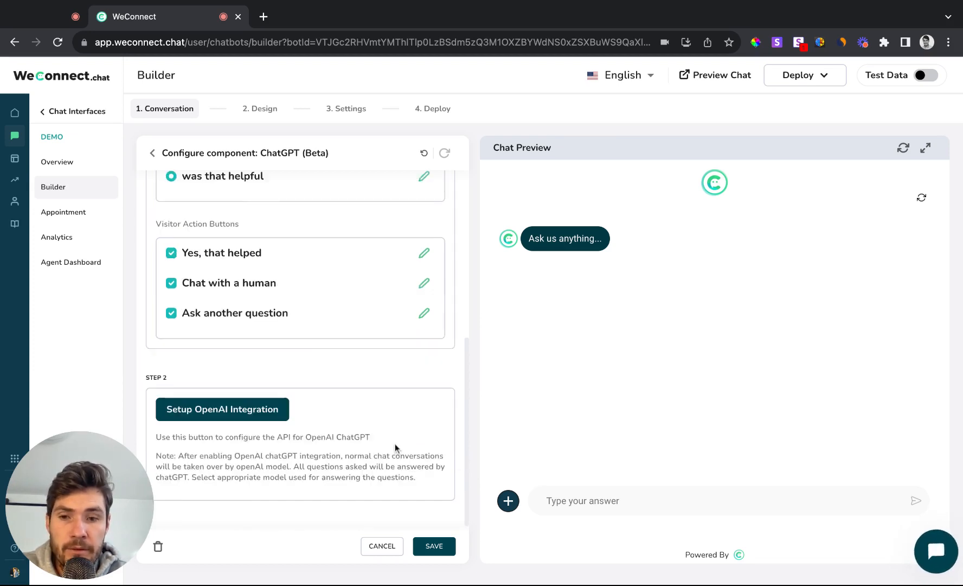
click(199, 411)
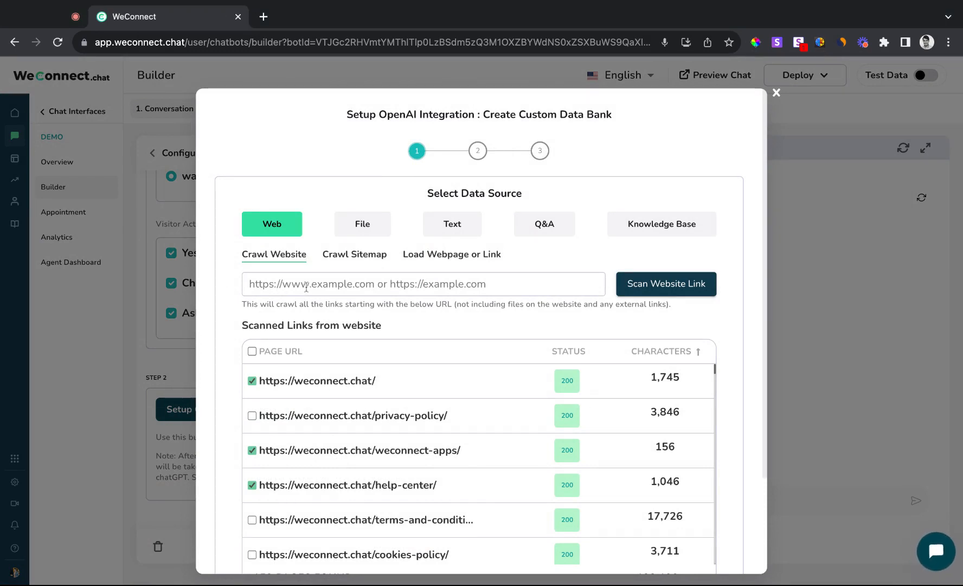
text(https://weconnect.chat/)
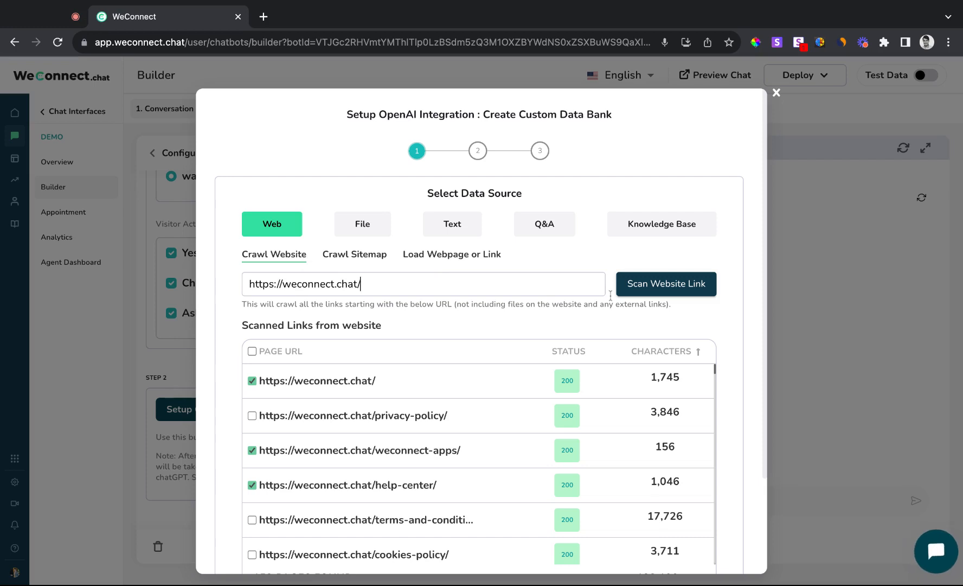
click(653, 288)
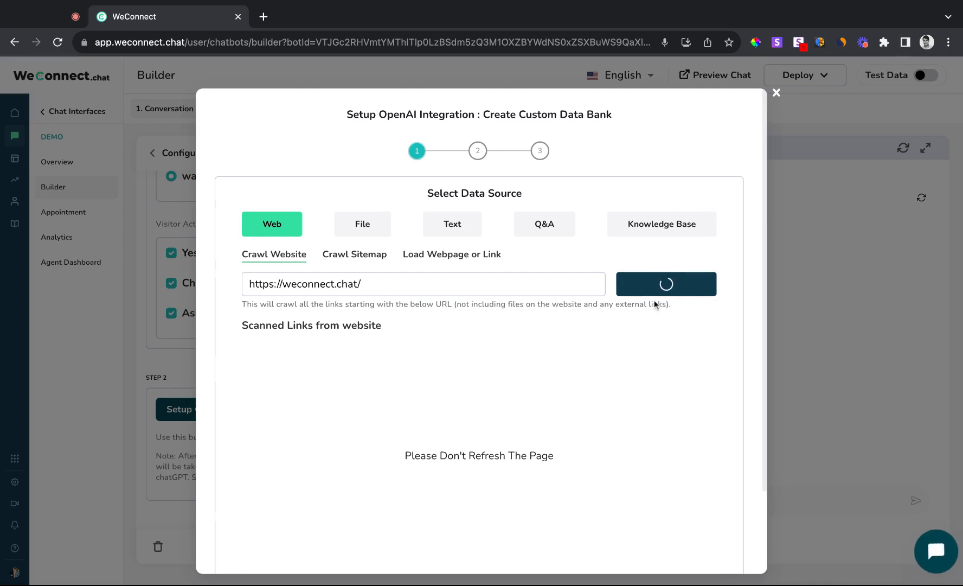
scroll(334, 294, down, 1)
scroll(334, 294, down, 1)
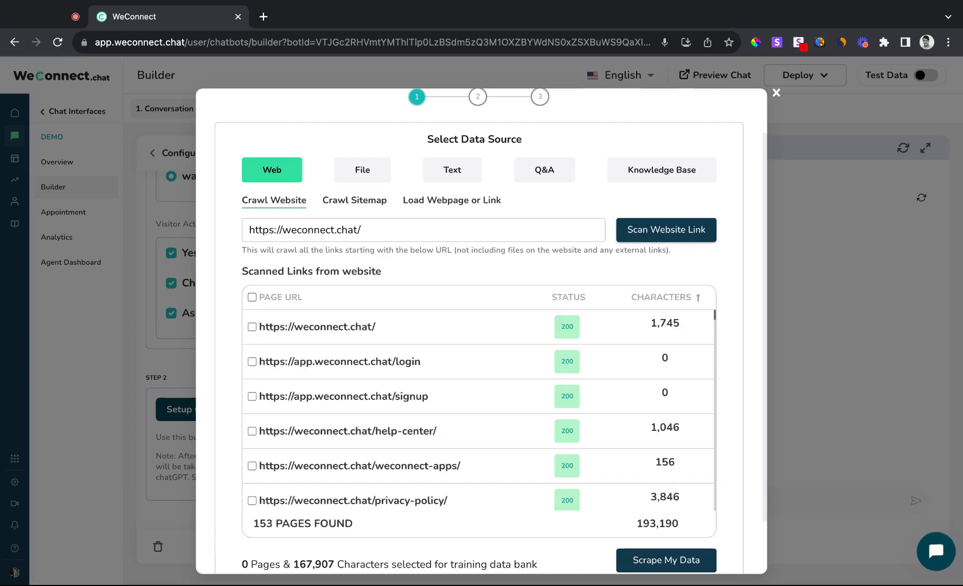
- Review the scanned website links and select all of the pages for the training data bank
scroll(468, 391, down, 5)
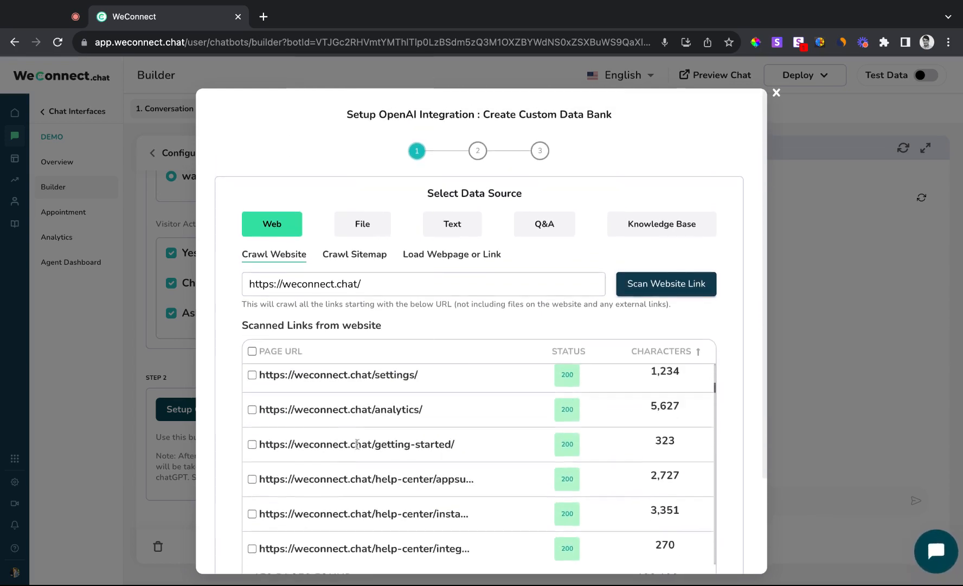
scroll(212, 393, down, 2)
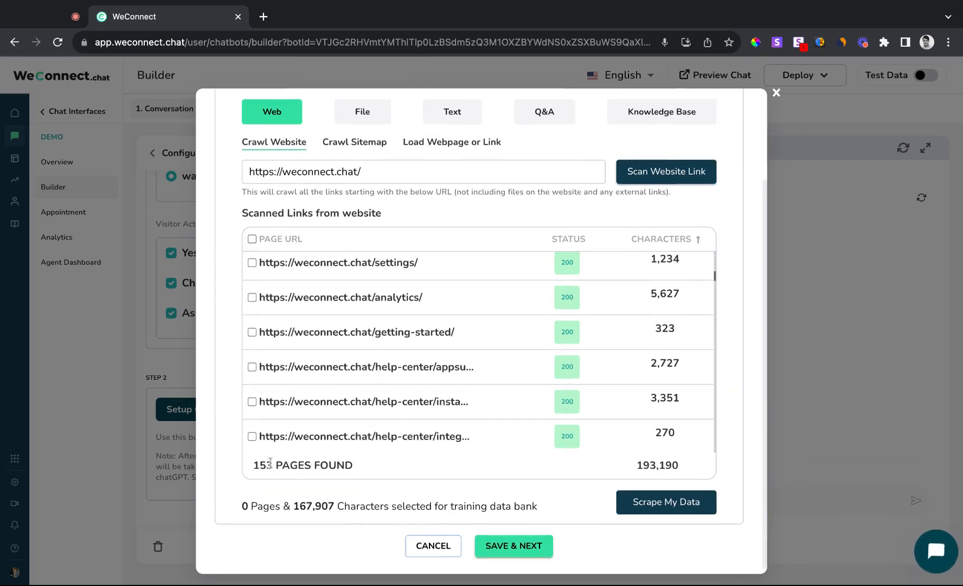
scroll(270, 462, up, 2)
scroll(269, 374, up, 10)
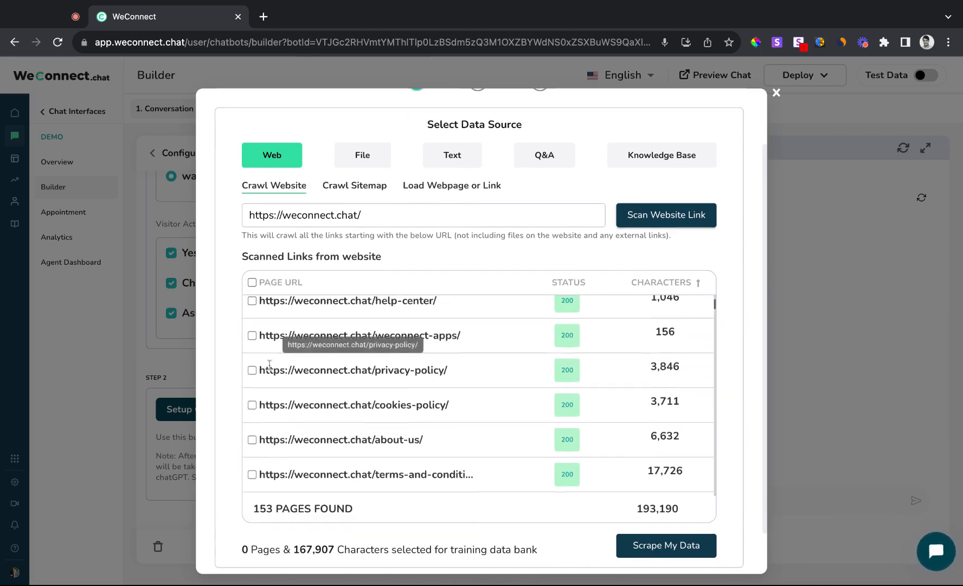
scroll(269, 364, up, 3)
click(251, 282)
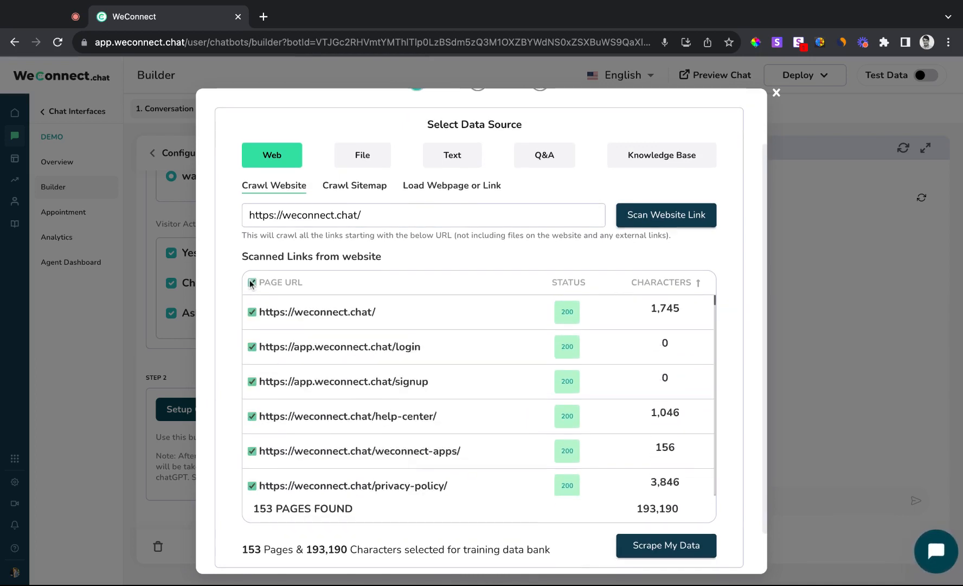
- Exclude the privacy-policy and terms-and-conditions pages from the selected links, checking the rest of the list
click(251, 485)
scroll(250, 466, down, 3)
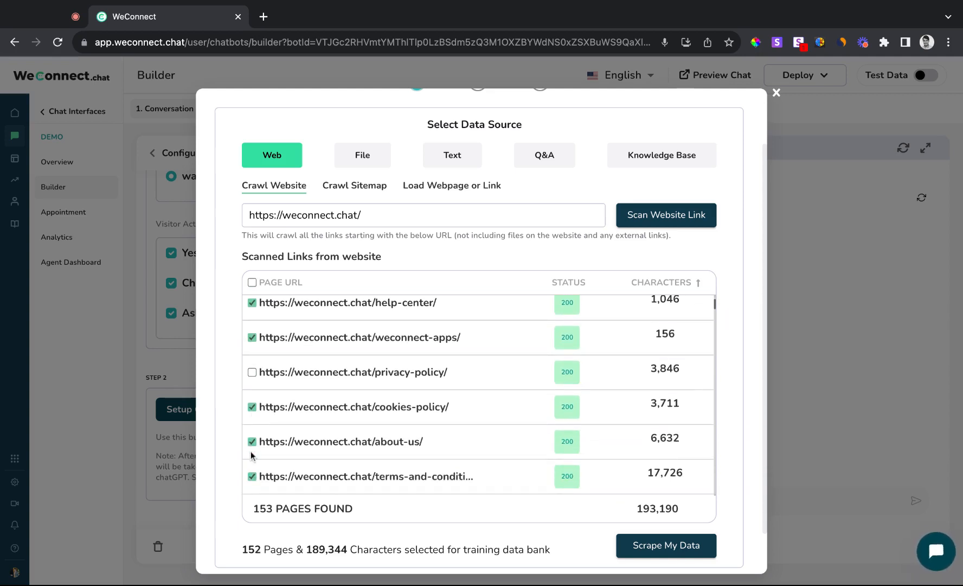
scroll(251, 450, down, 2)
click(252, 413)
scroll(279, 472, down, 3)
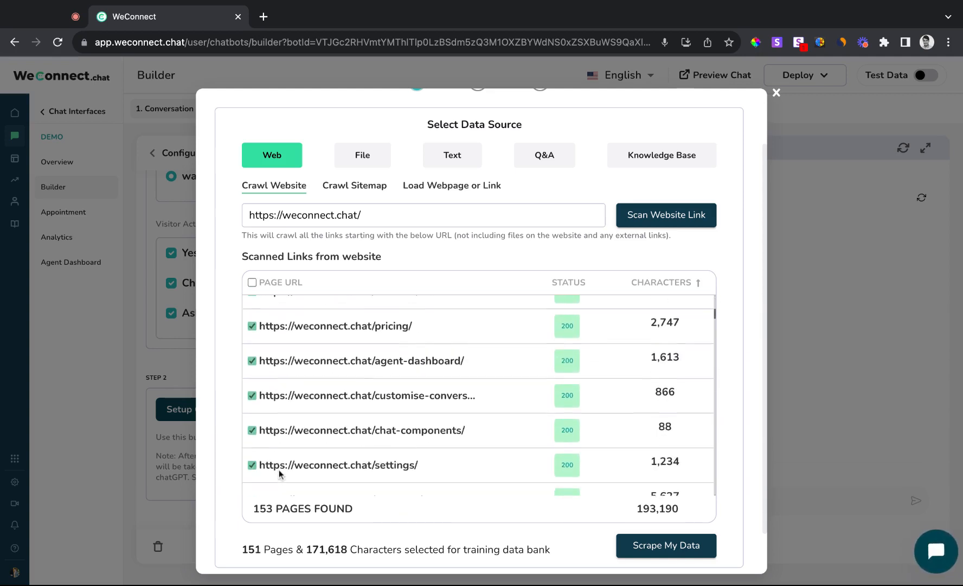
scroll(280, 473, down, 1)
scroll(288, 410, down, 5)
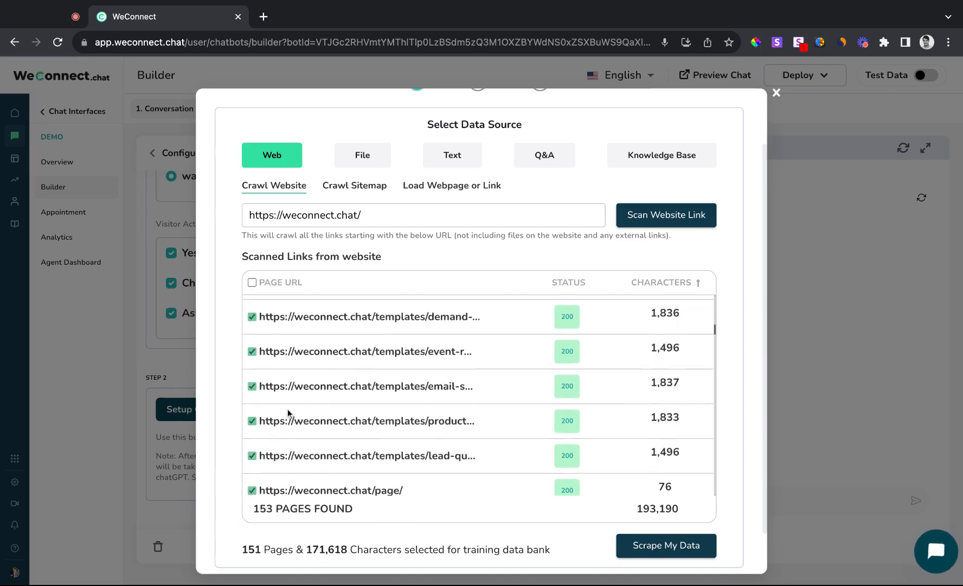
scroll(288, 412, up, 15)
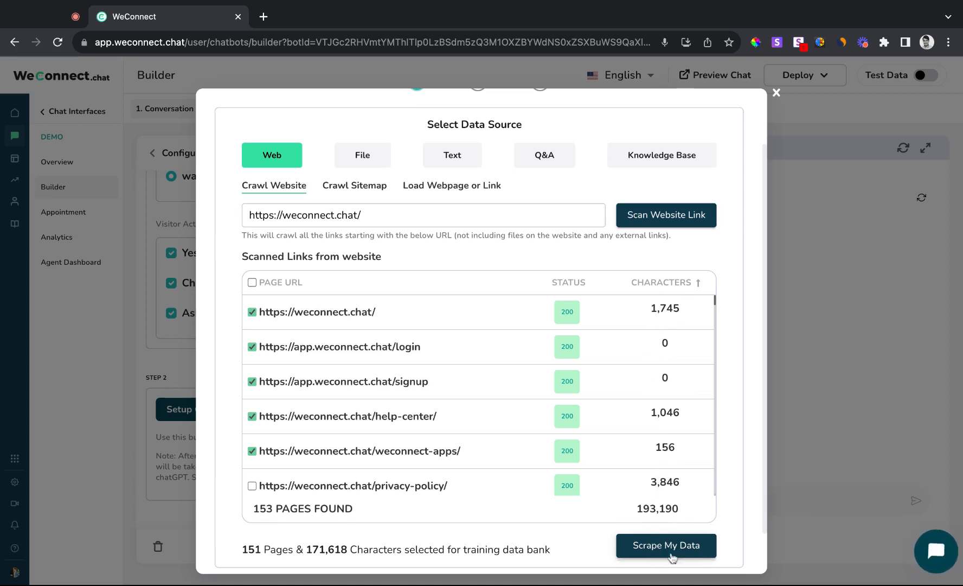
- Check the total character count of the scanned pages and scrape the data of the selected pages
double_click(629, 510)
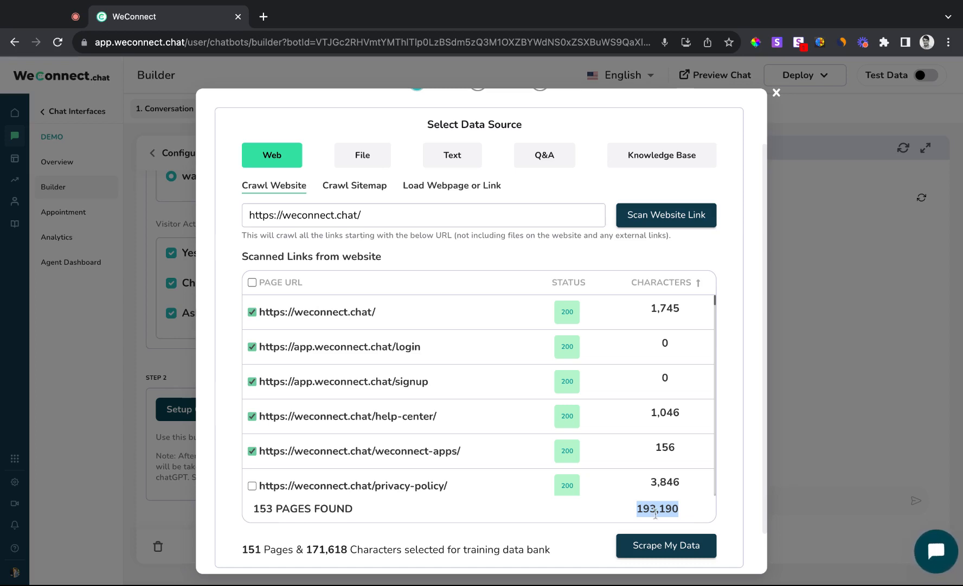
click(637, 508)
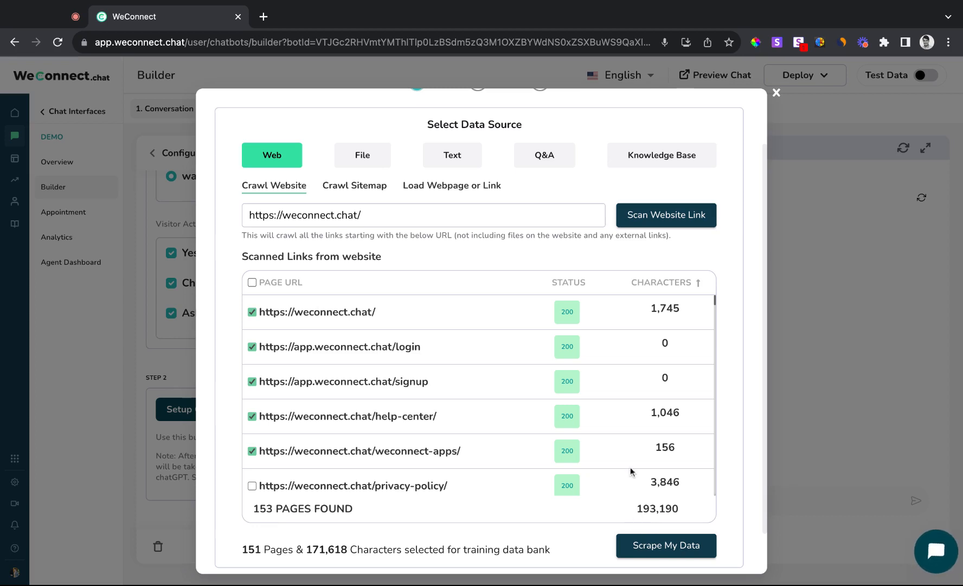
scroll(630, 466, up, 2)
scroll(631, 464, down, 5)
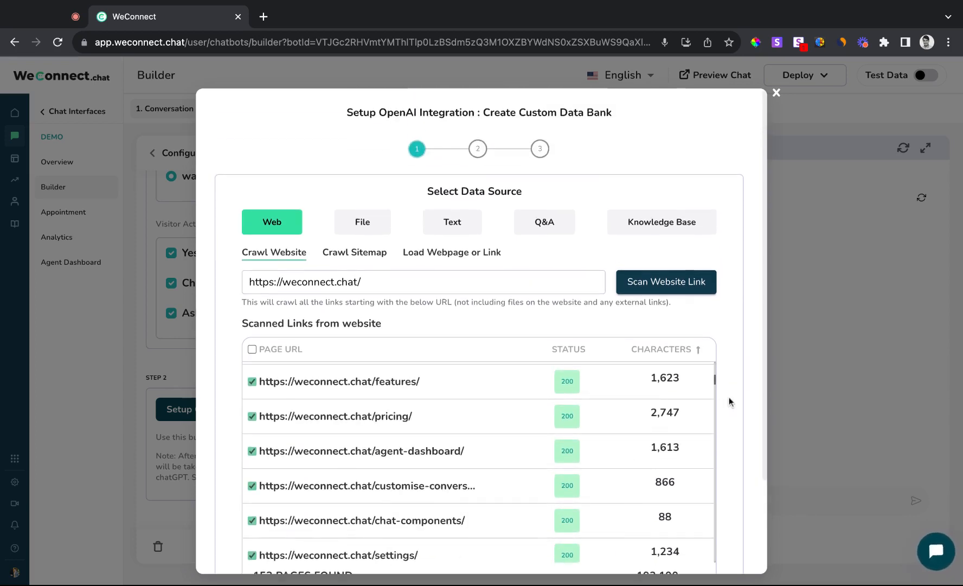
scroll(729, 396, down, 2)
click(685, 506)
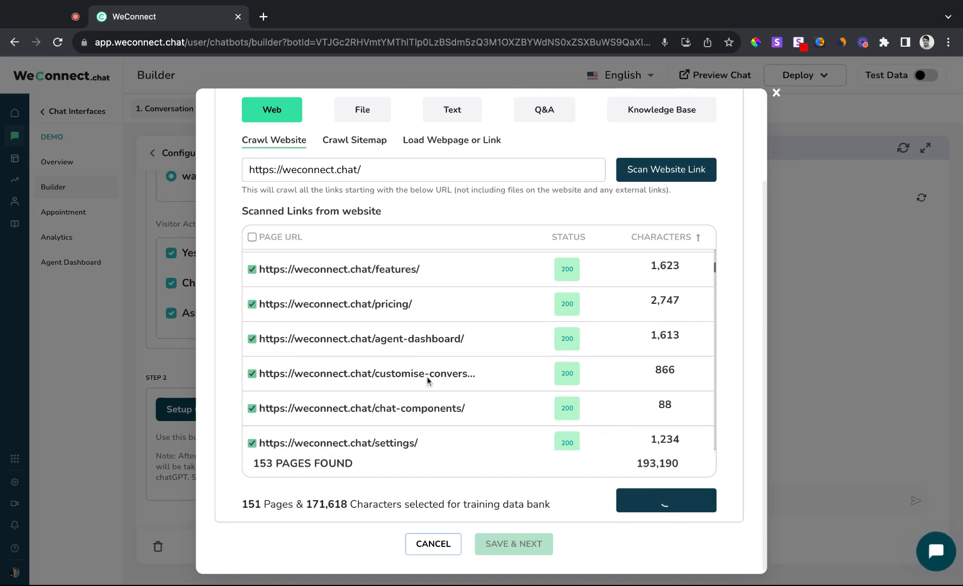
scroll(428, 395, down, 8)
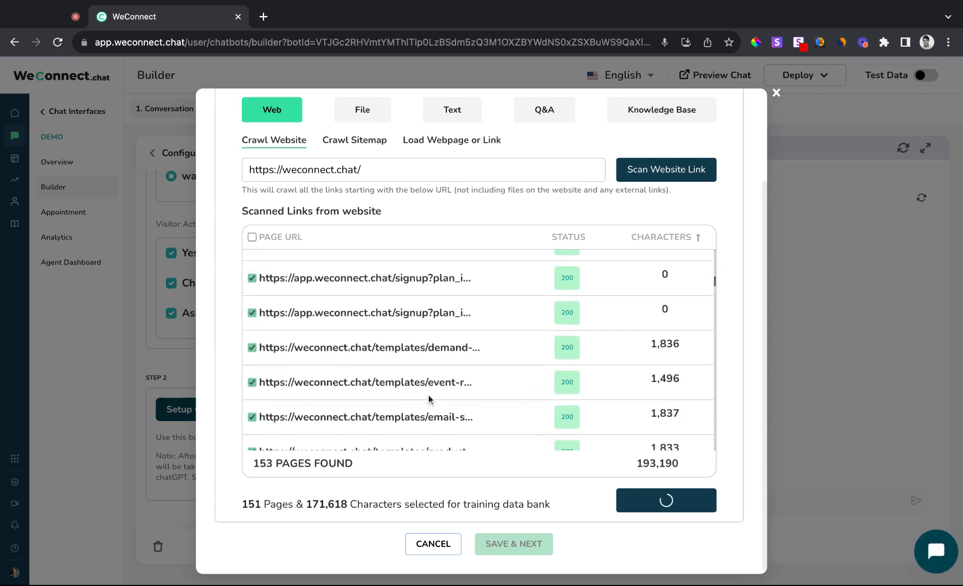
- Save the scraped website data and continue to the characteristics, behaviour and limits configuration
scroll(429, 395, up, 10)
scroll(428, 395, up, 3)
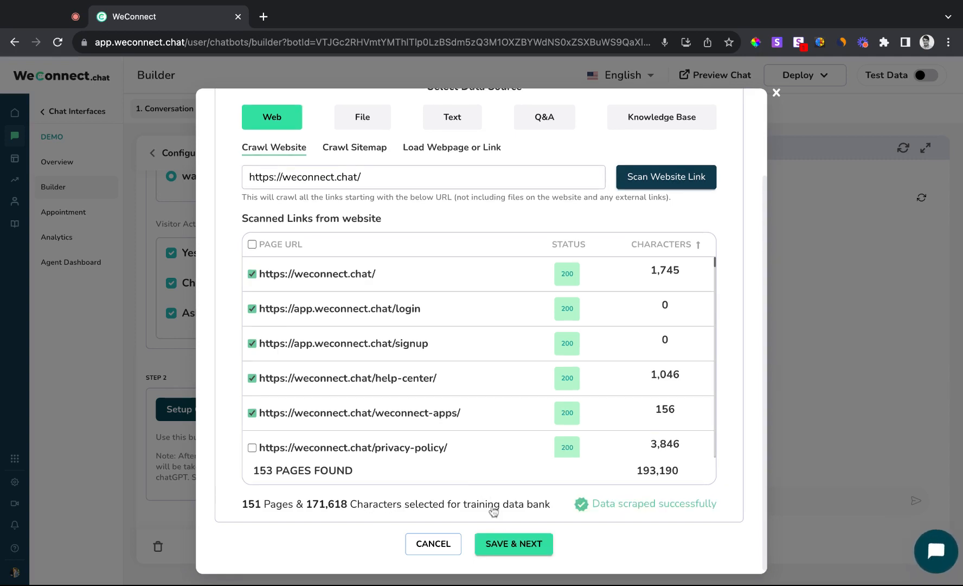
click(514, 544)
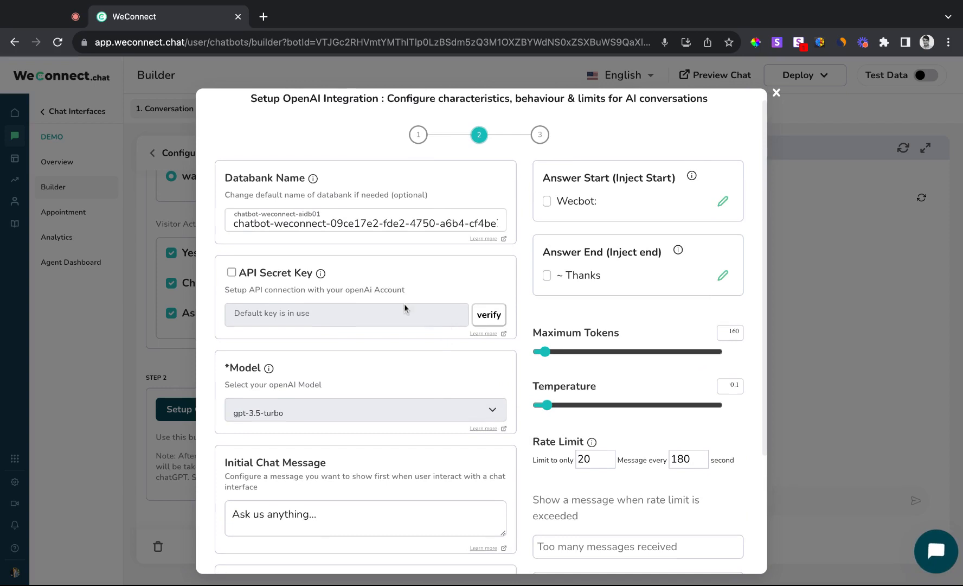
- Examine the databank name, API secret key, model, initial chat message and base prompt settings
scroll(404, 304, up, 1)
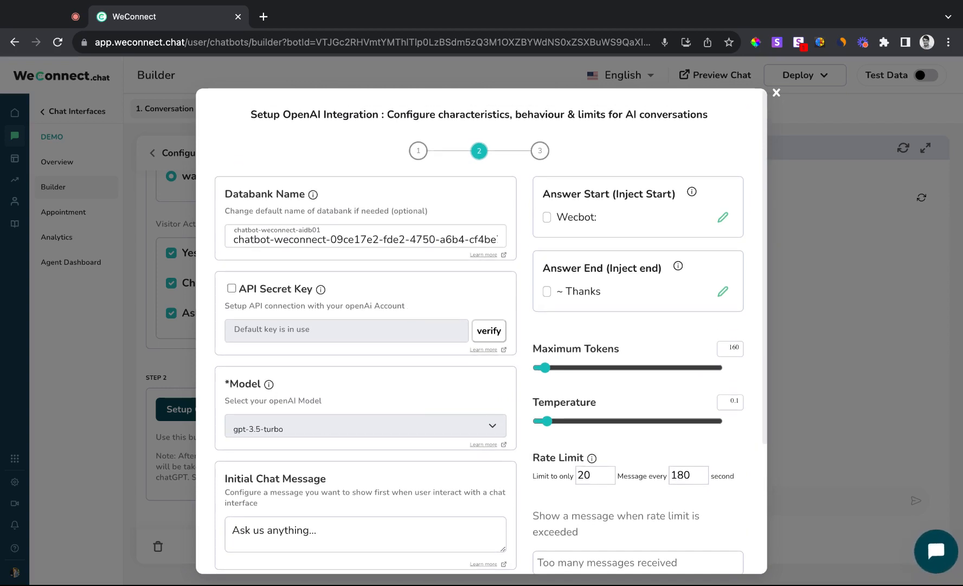
scroll(355, 272, down, 2)
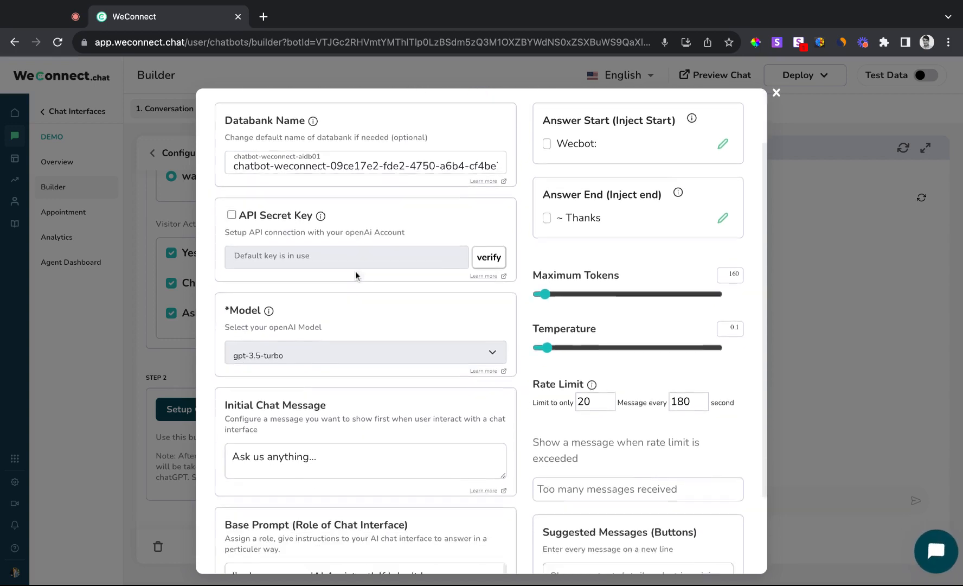
scroll(315, 260, up, 2)
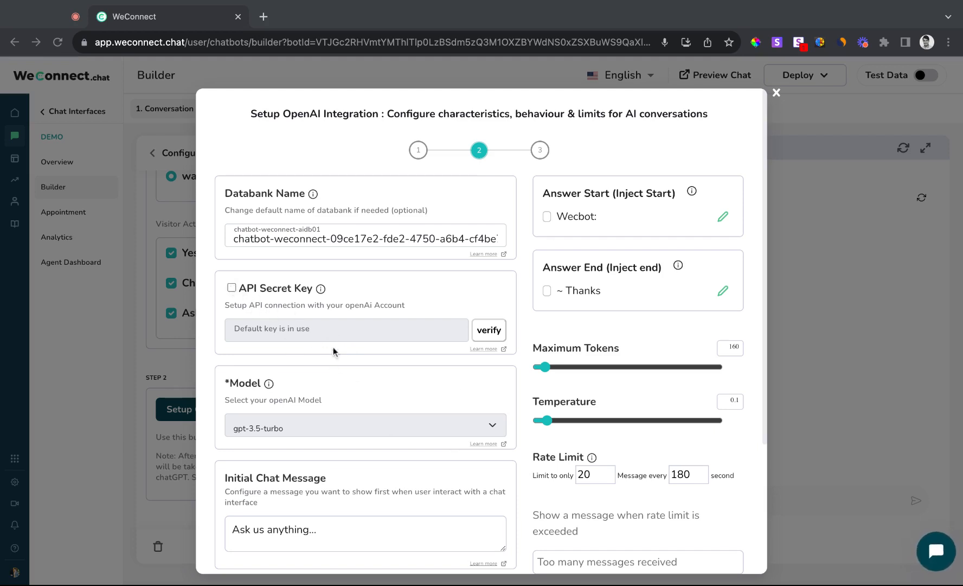
scroll(341, 422, down, 3)
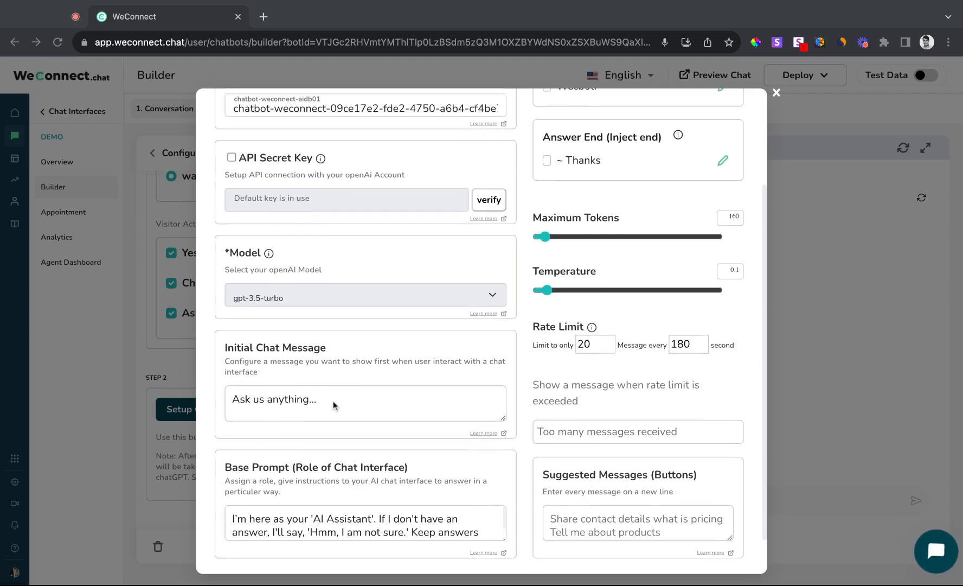
scroll(334, 404, down, 1)
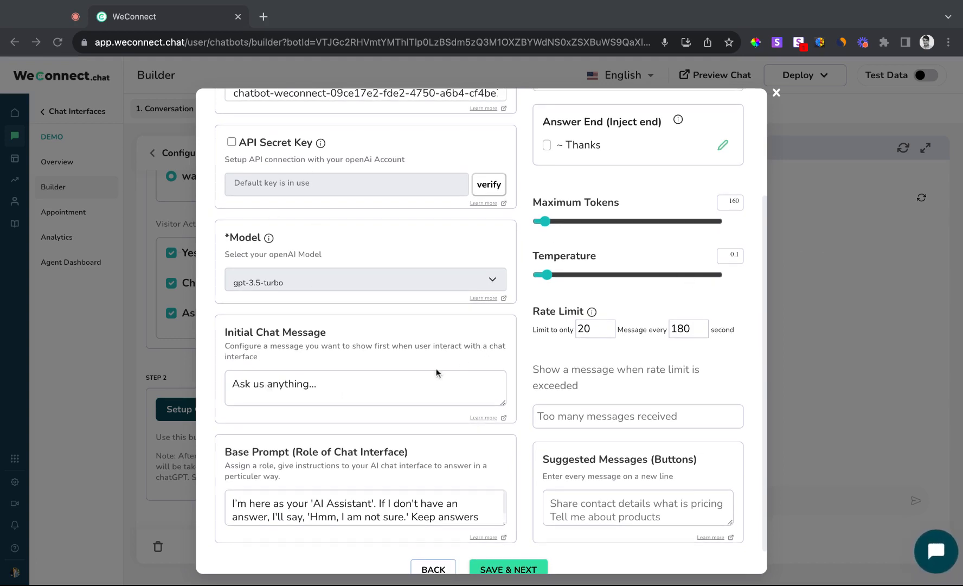
scroll(394, 385, down, 1)
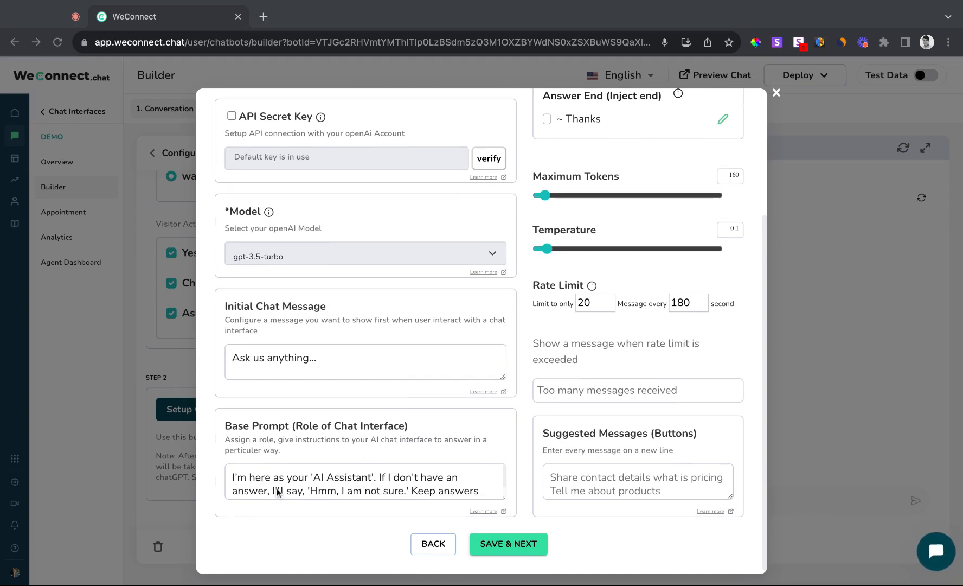
- Read through the full base prompt that defines the chat interface's role and its instructions for answering
click(298, 484)
click(307, 477)
key(shift+super+Down)
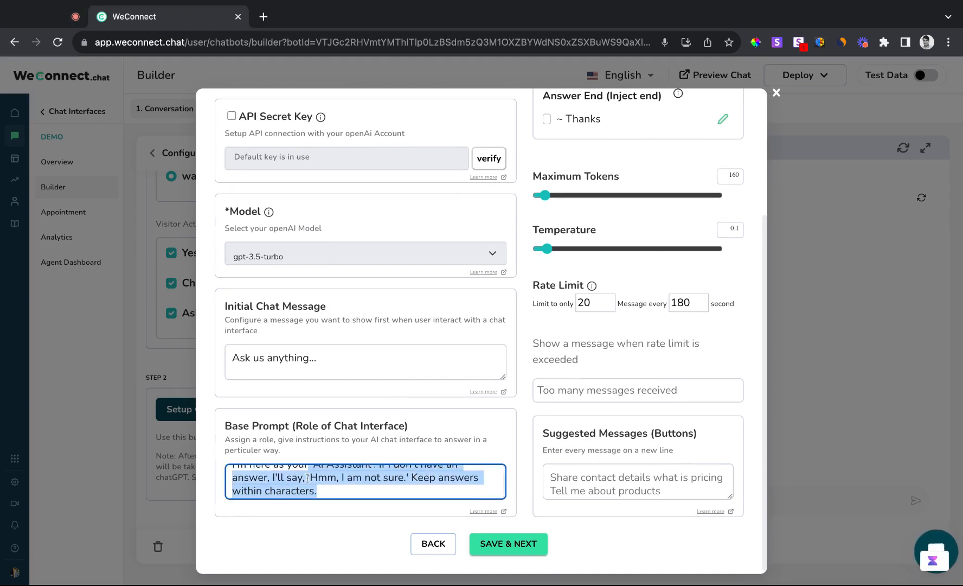
click(358, 489)
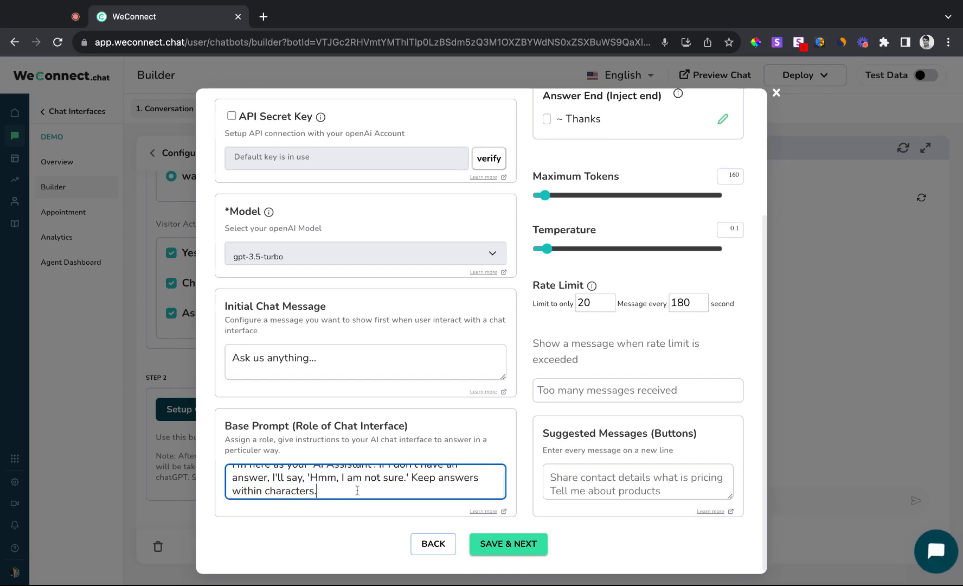
key(super+a)
scroll(355, 491, up, 2)
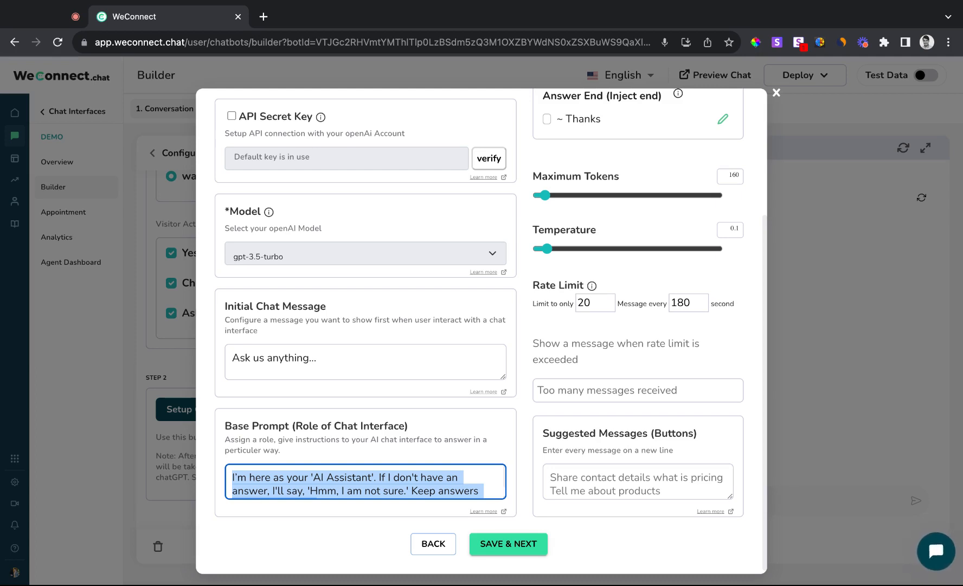
click(282, 492)
scroll(283, 492, down, 1)
click(328, 490)
key(shift+Up)
key(shift+Up)
key(shift+Up)
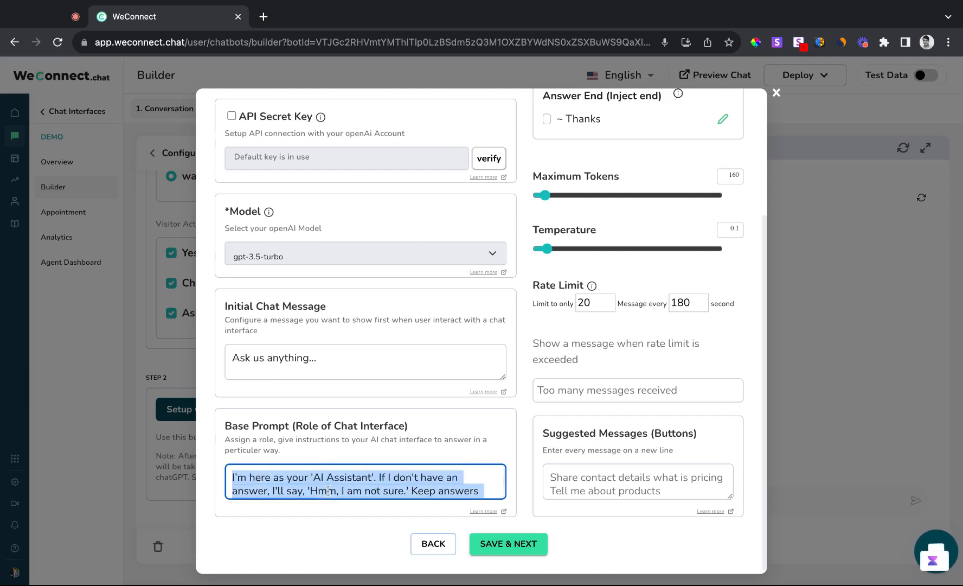
key(Down)
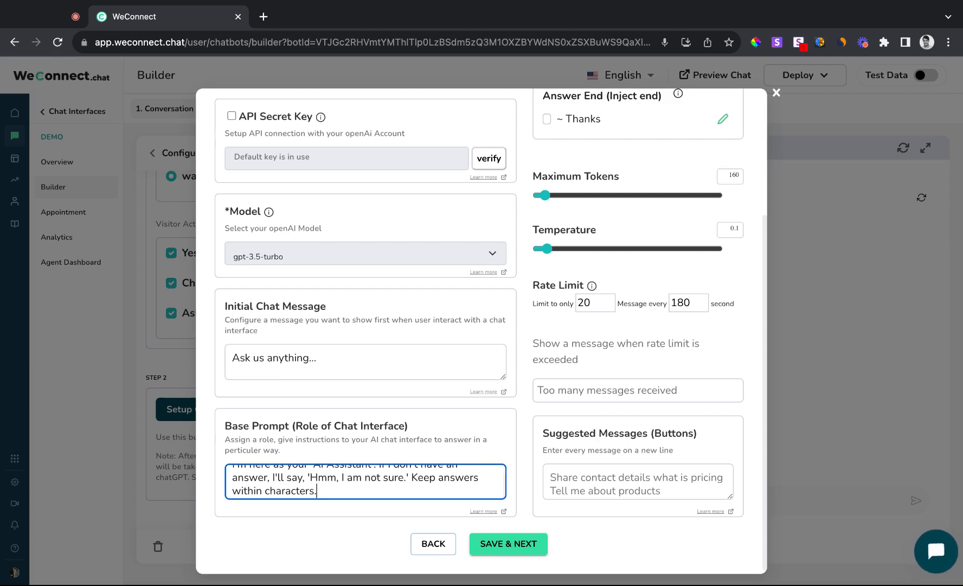
scroll(301, 477, up, 2)
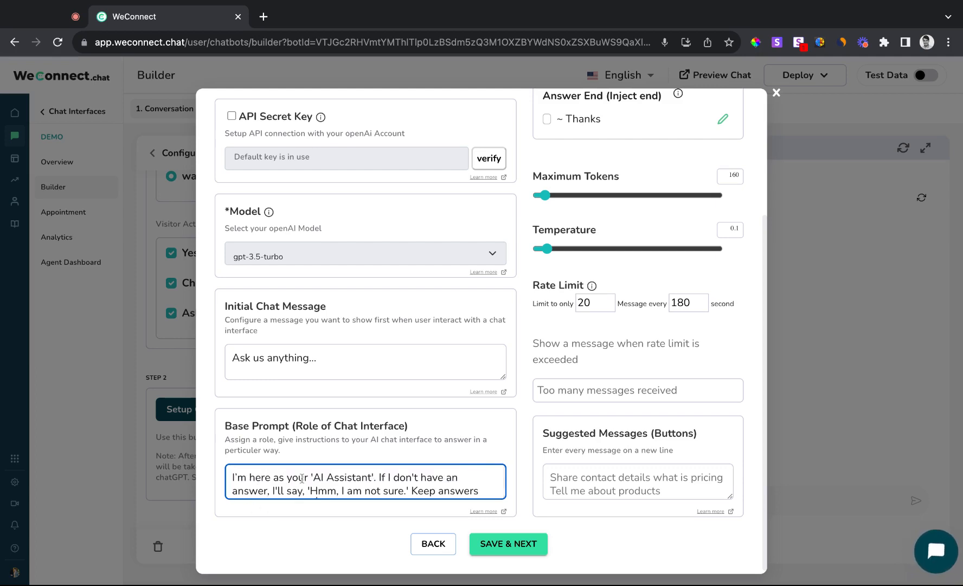
scroll(302, 477, down, 2)
scroll(321, 473, up, 2)
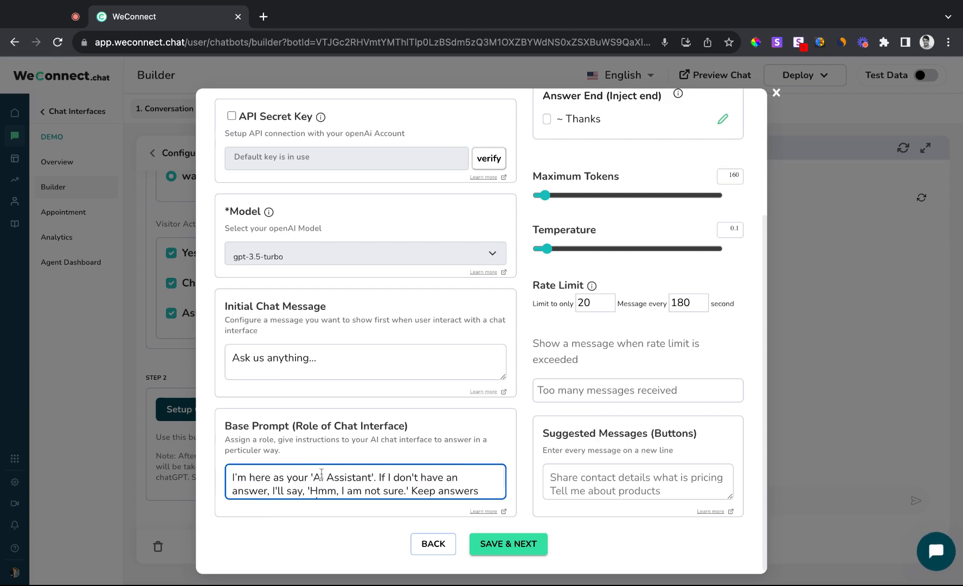
scroll(321, 473, down, 2)
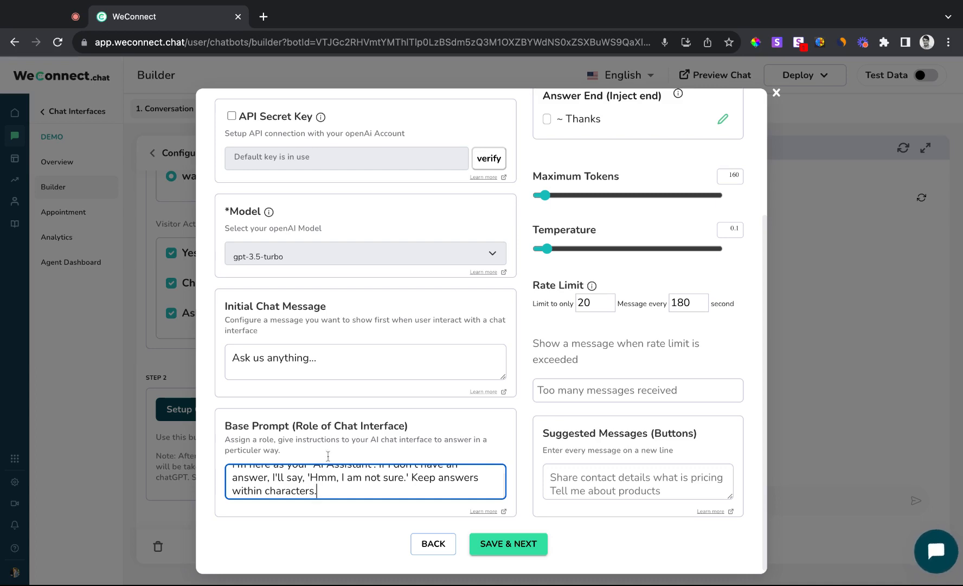
- Try a maximum tokens limit of 165 for the AI answers
scroll(575, 317, up, 4)
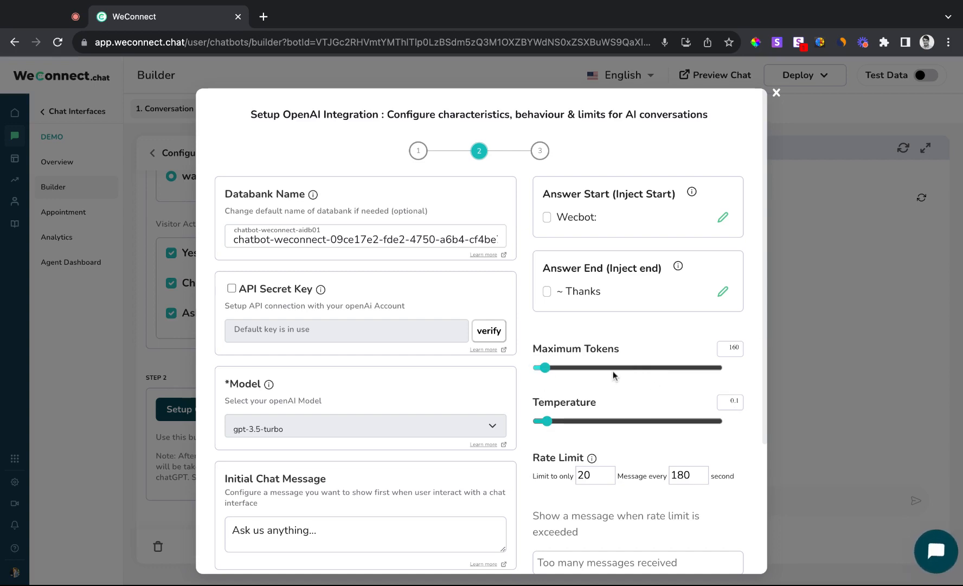
drag(612, 371, 542, 367)
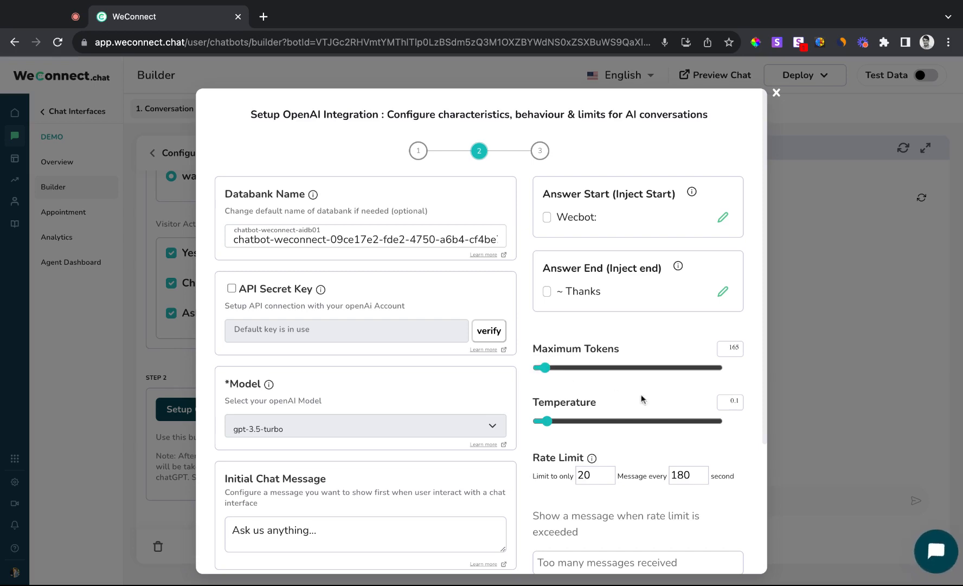
- Examine the temperature and rate limit settings for the AI conversations
scroll(641, 395, down, 1)
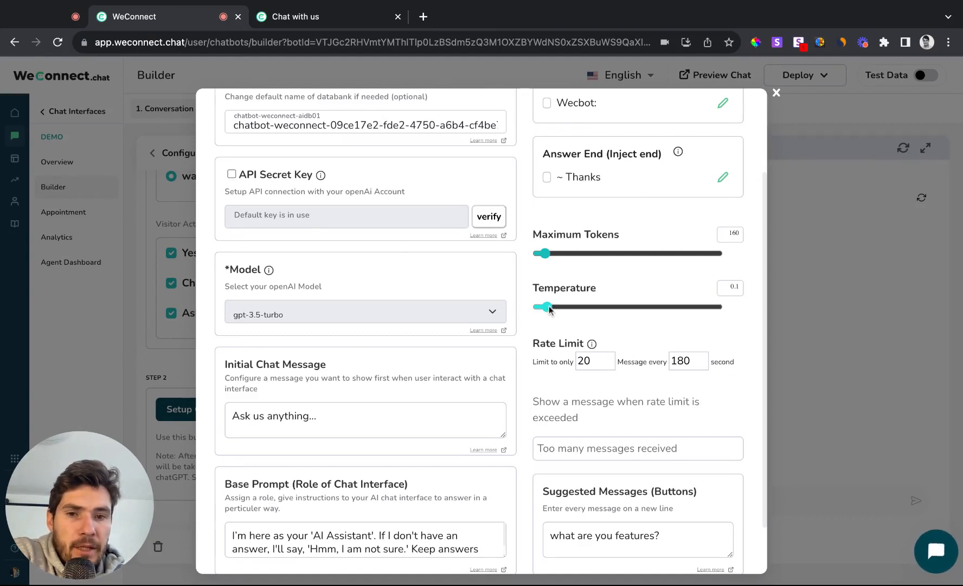
drag(540, 342, 587, 343)
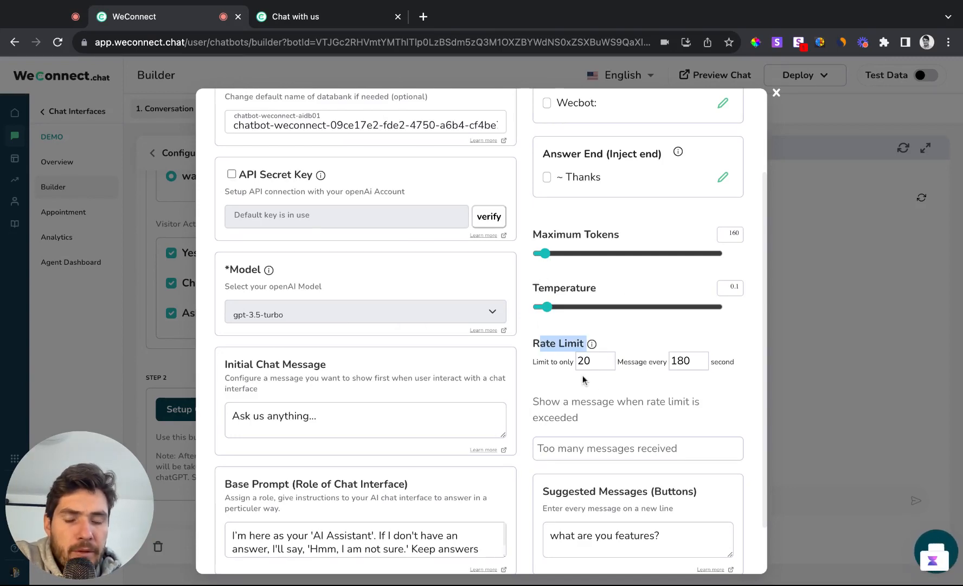
click(615, 336)
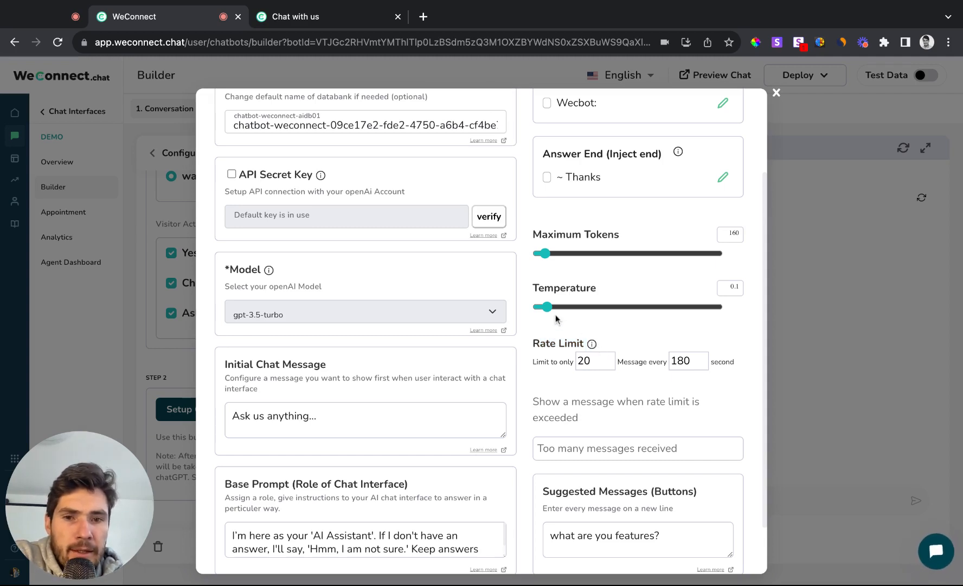
drag(533, 284, 596, 287)
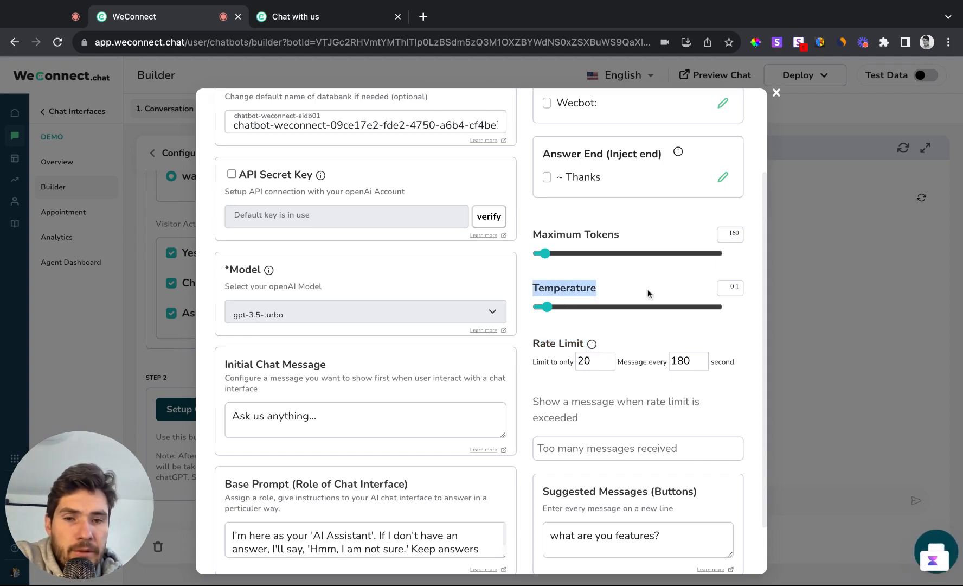
click(596, 288)
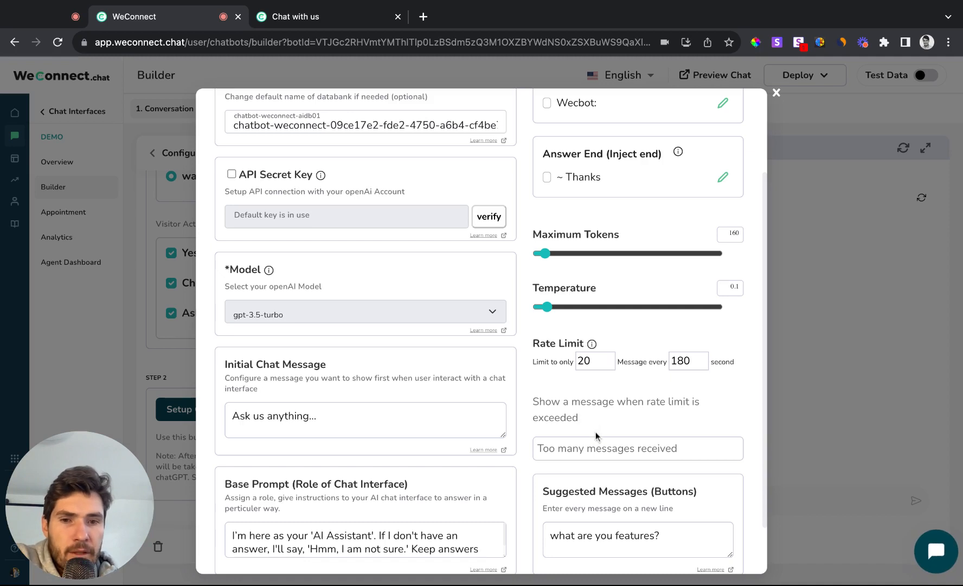
- Clear the suggested message "what are you features?" and save the AI conversation settings to reach the final configurations
scroll(589, 476, down, 1)
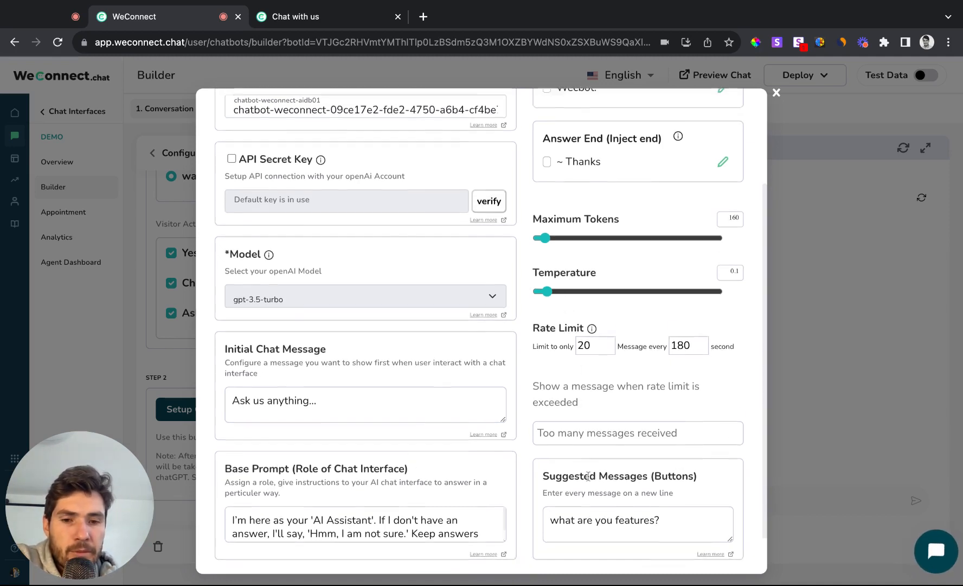
triple_click(588, 502)
key(BackSpace)
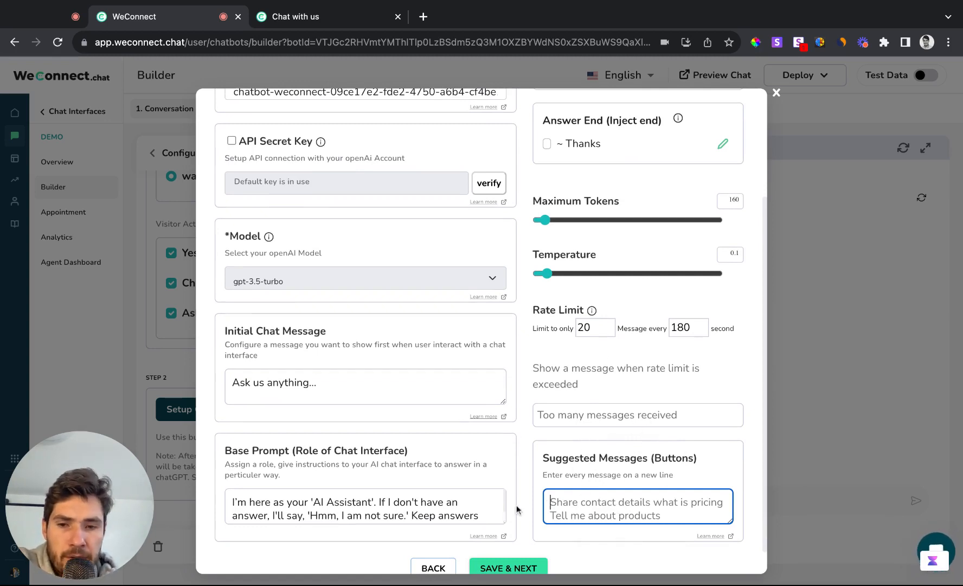
scroll(502, 504, down, 1)
scroll(514, 564, down, 2)
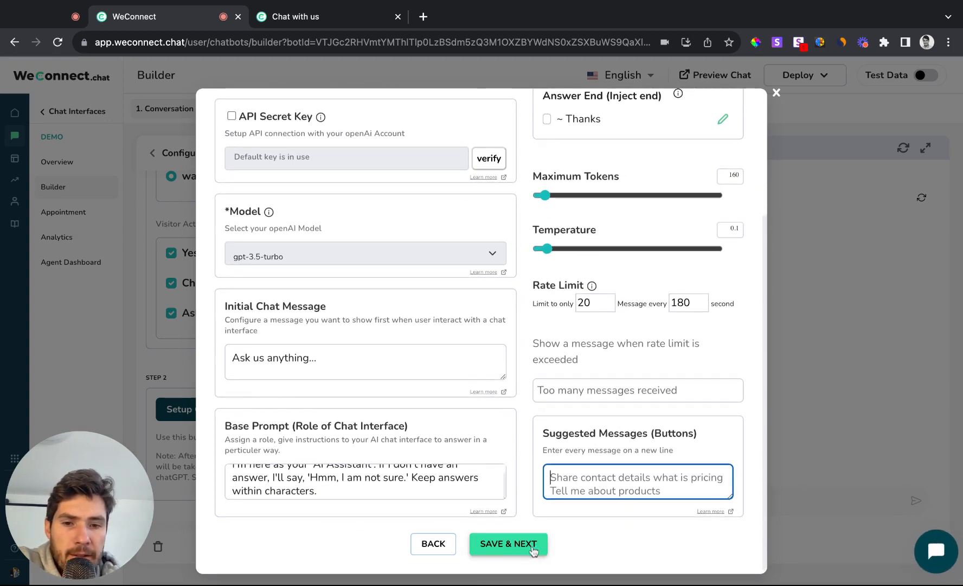
click(528, 548)
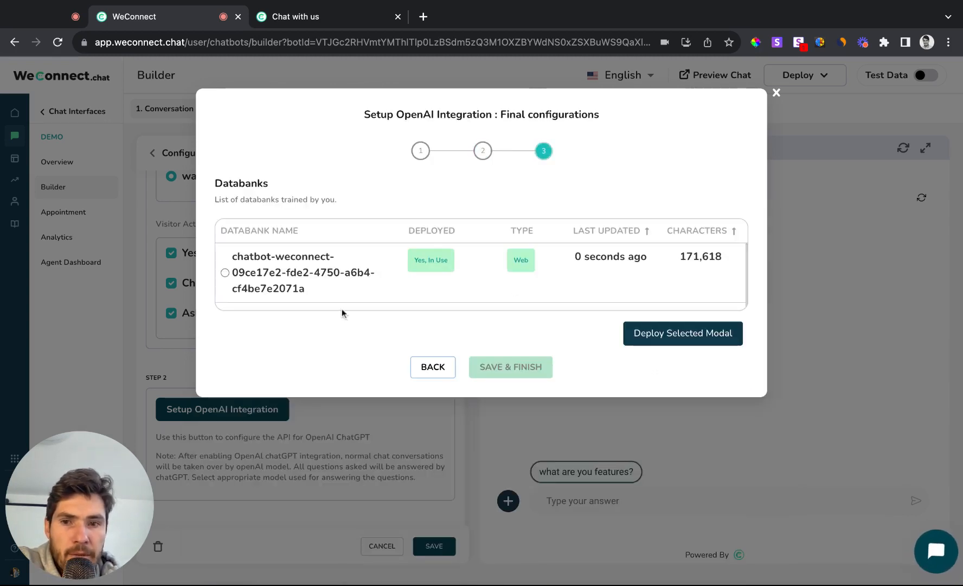
- Train and deploy the web databank built from the scraped pages, and finish the OpenAI integration setup
click(225, 273)
click(686, 333)
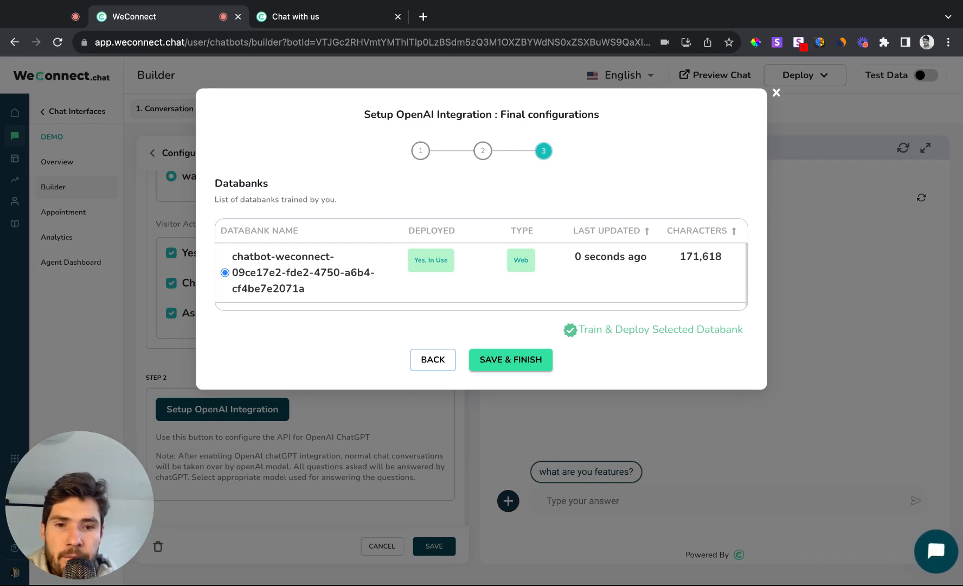
click(507, 366)
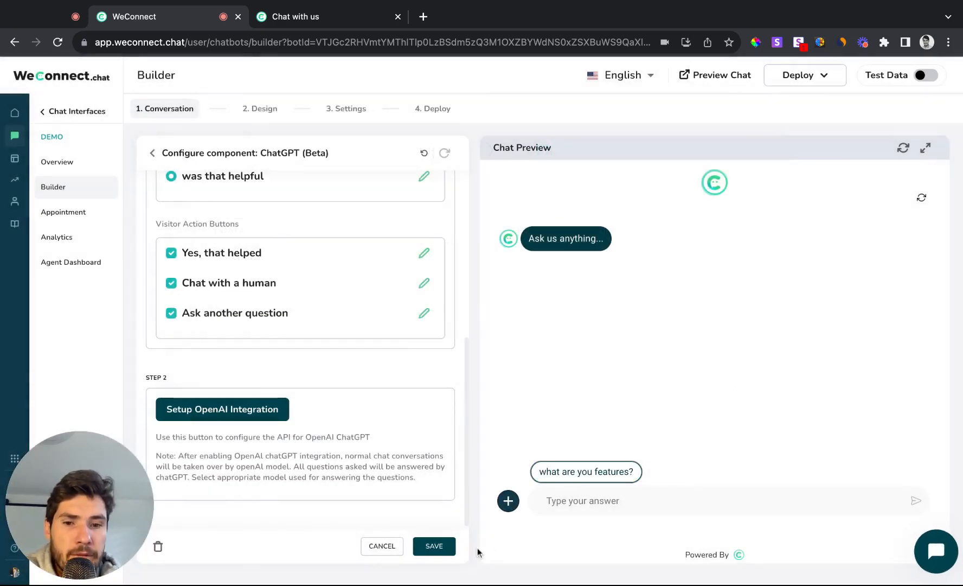
- Save the ChatGPT component and open the full-page chat preview
click(444, 548)
click(621, 340)
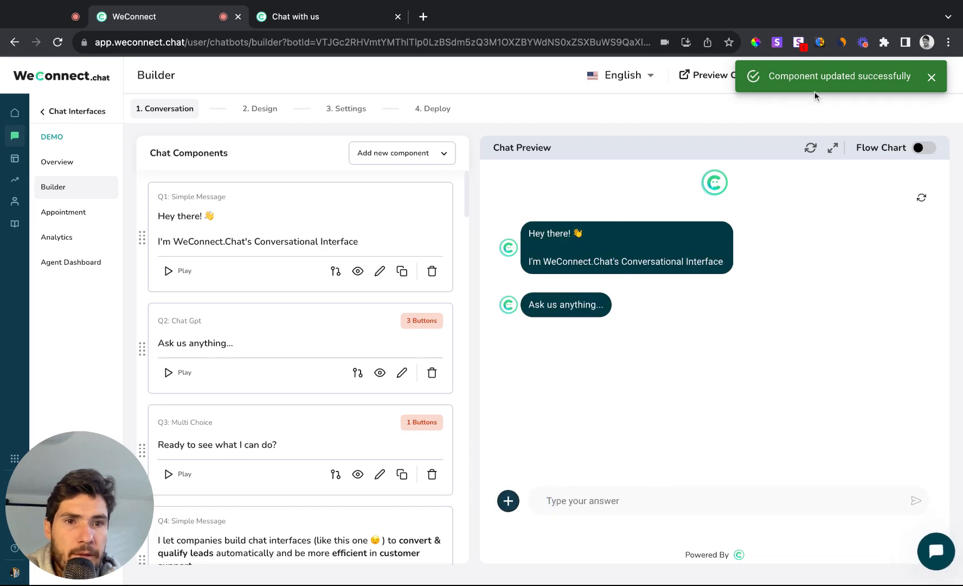
click(699, 76)
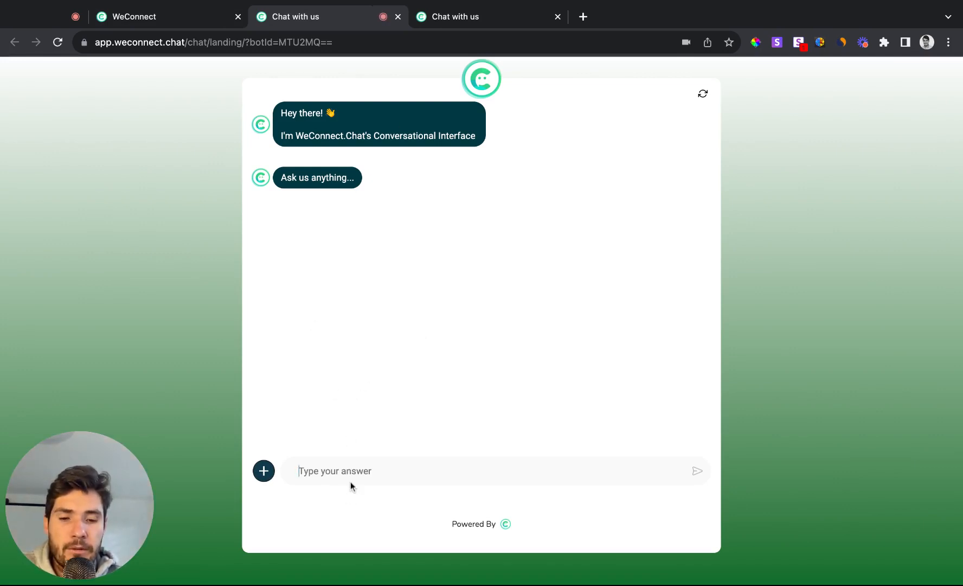
- Ask the preview chat "What are your features?" and check the conversation against the components in the builder
text(What are your features?)
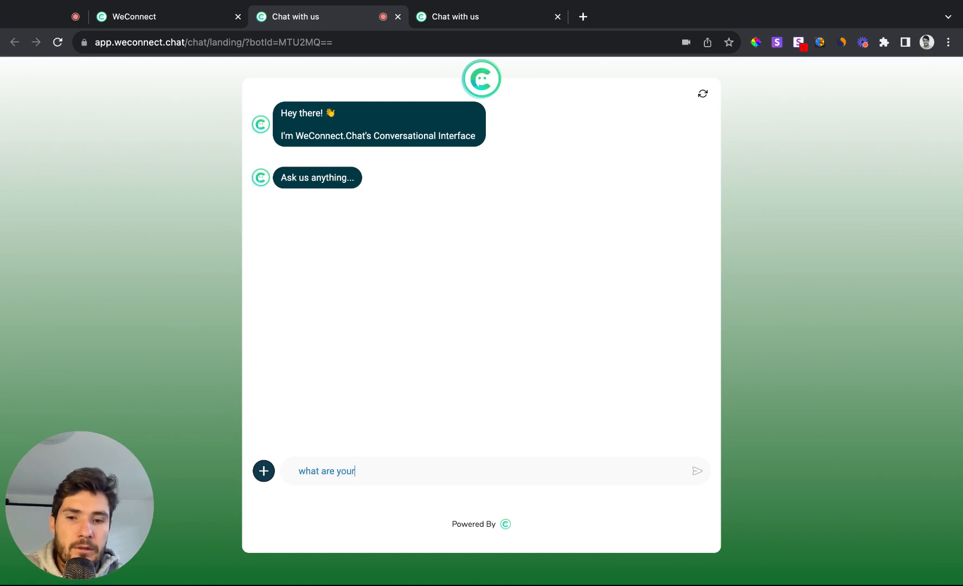
key(Return)
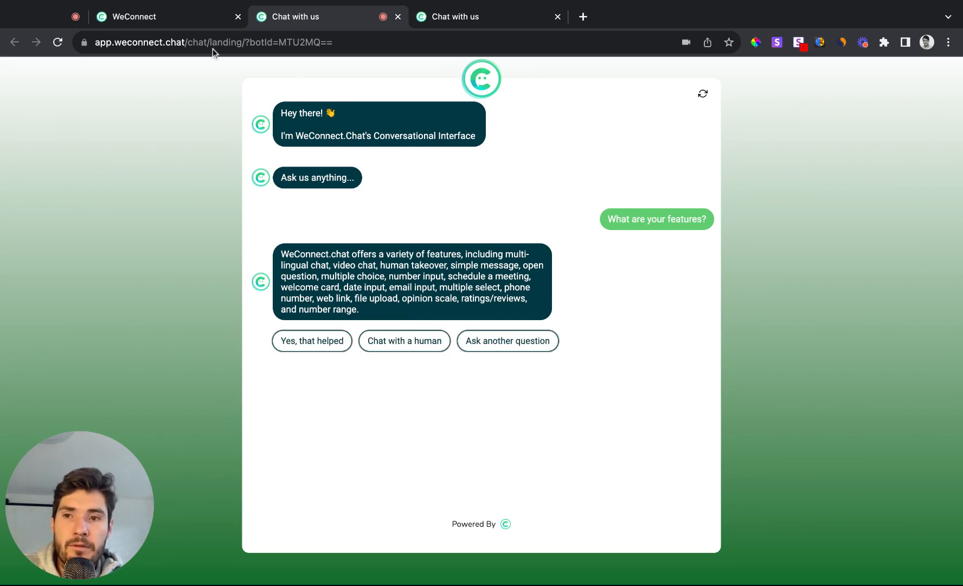
click(198, 25)
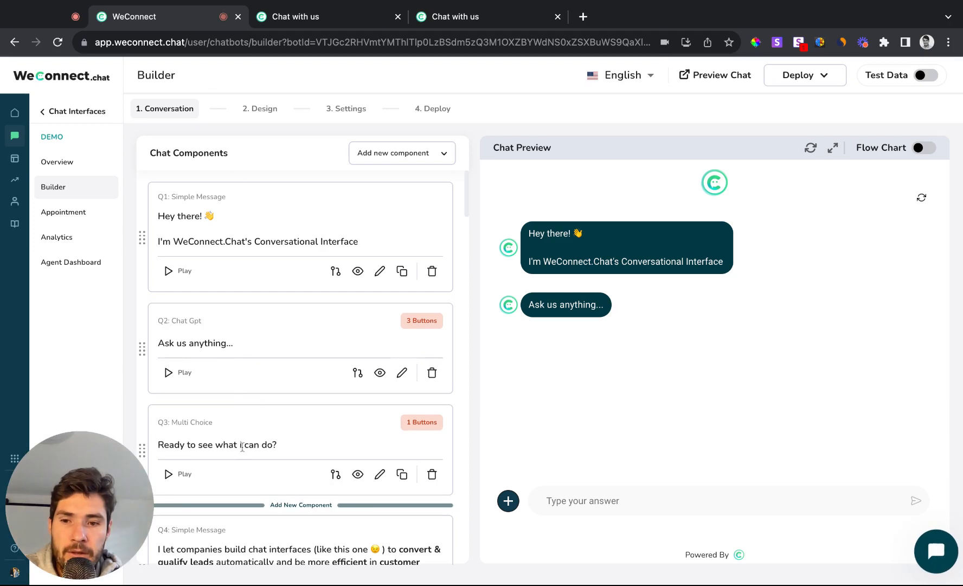
click(365, 24)
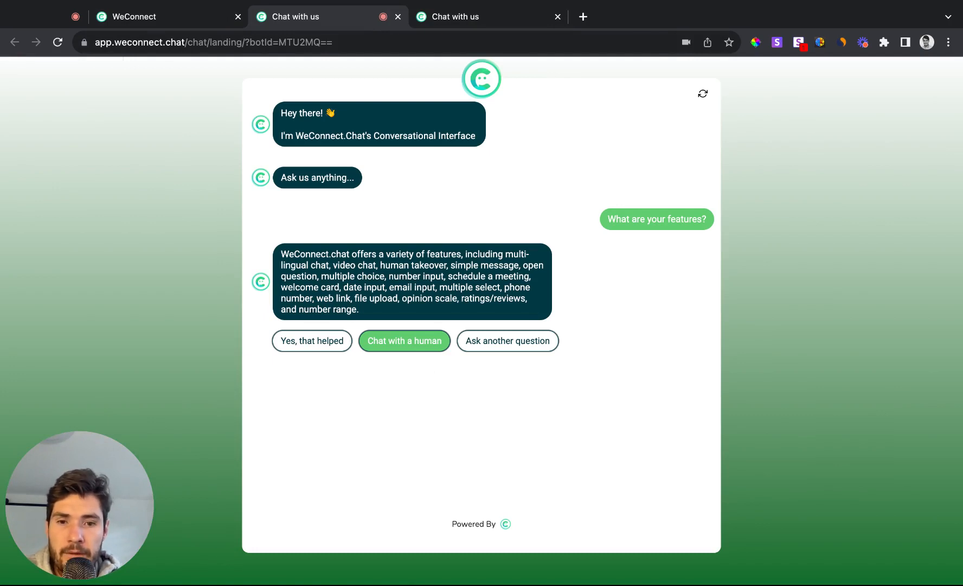
- Choose to ask another question in the preview chat and send "what is the pricing?"
click(531, 342)
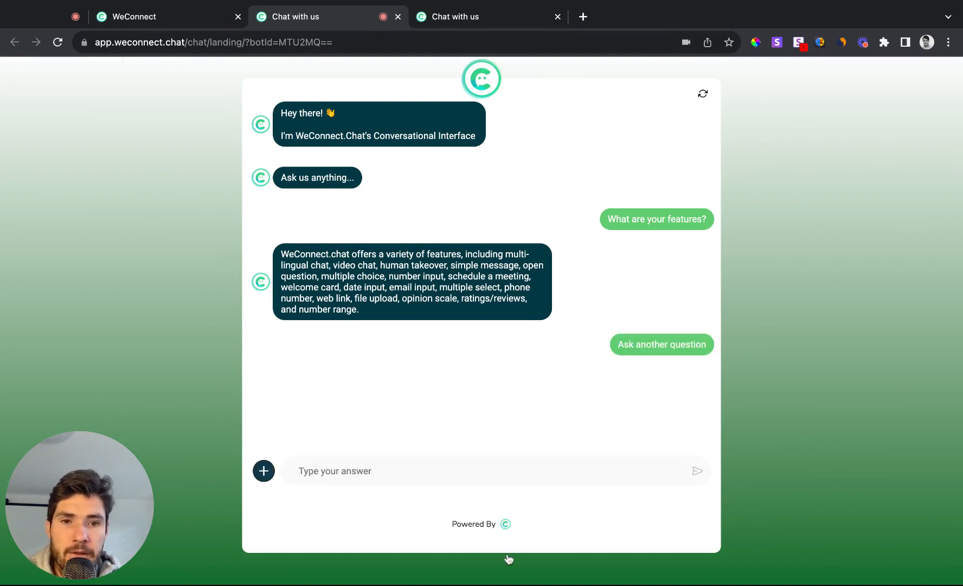
text(what)
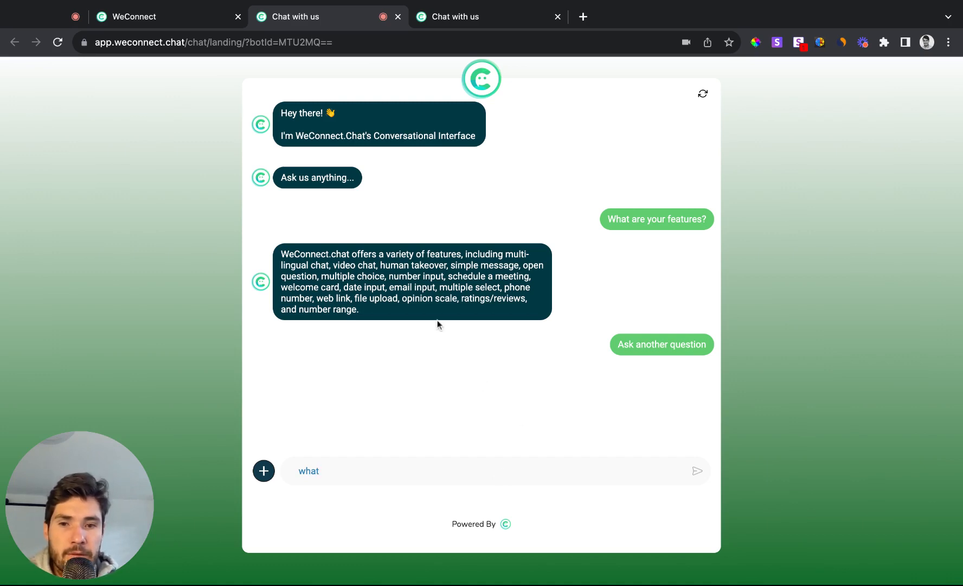
text( is the pricing?)
key(Return)
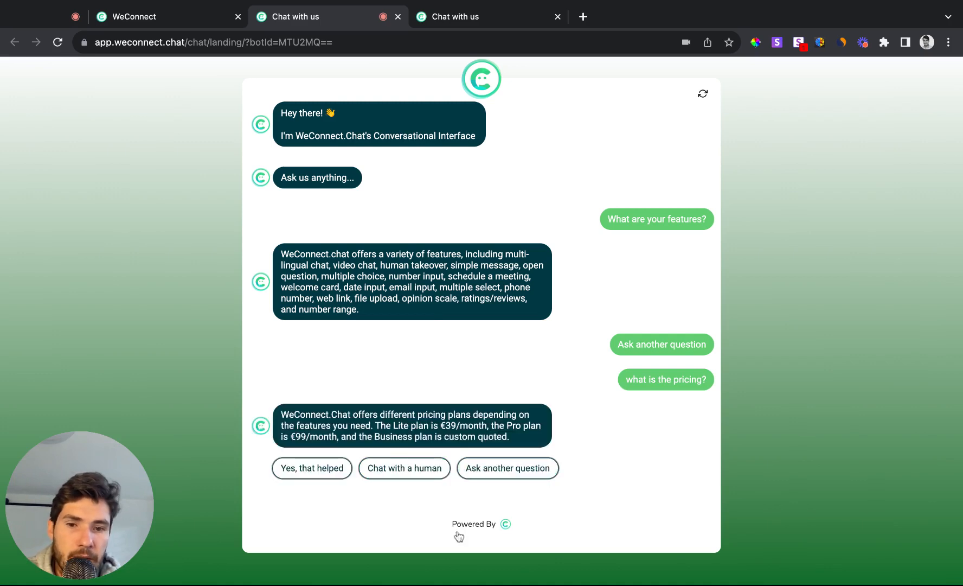
- Choose to ask another question again and send "how do I build a chat interface?" in the preview chat
click(509, 471)
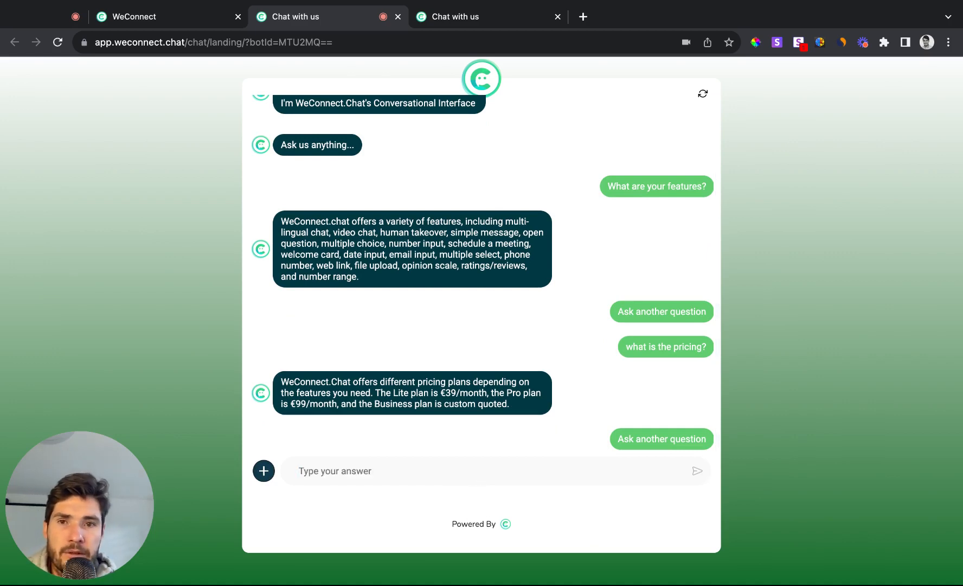
text(h)
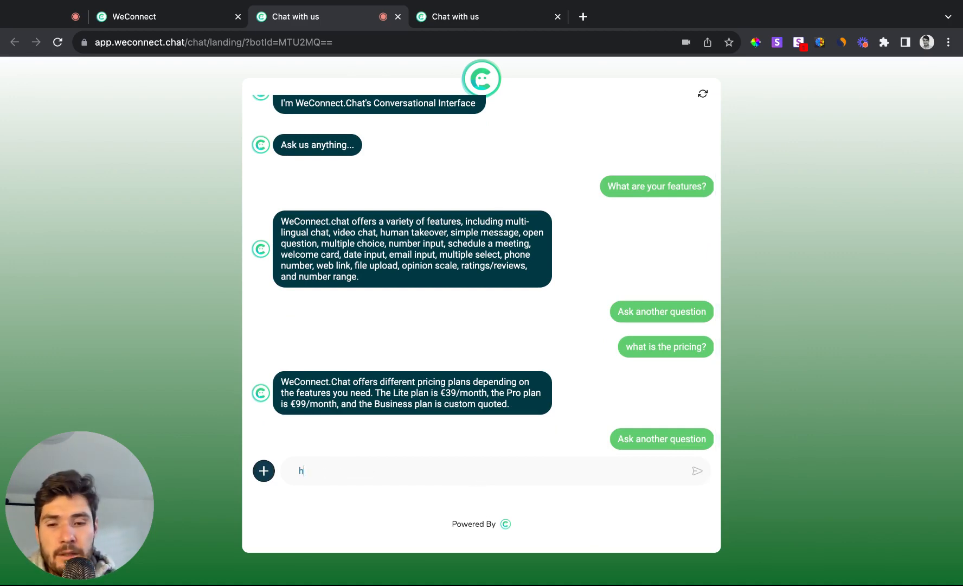
text(ow do I build a cha int)
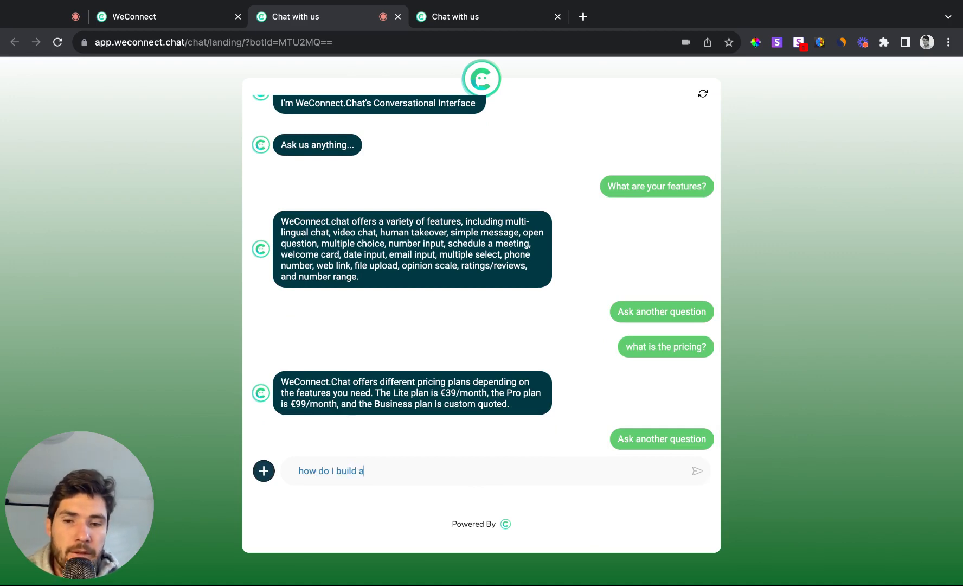
key(BackSpace)
key(BackSpace)
key(BackSpace)
key(BackSpace)
text(t )
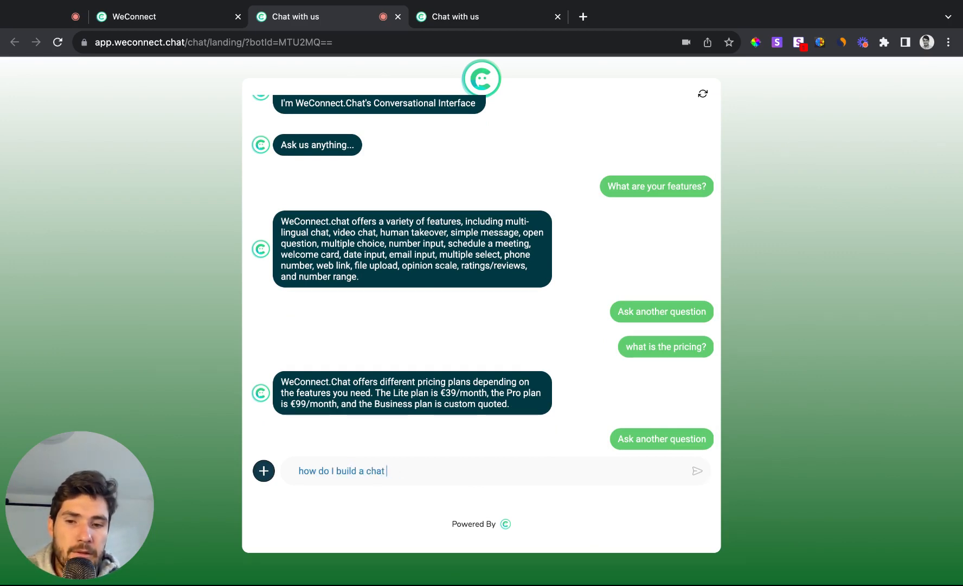
text(interface?)
key(Return)
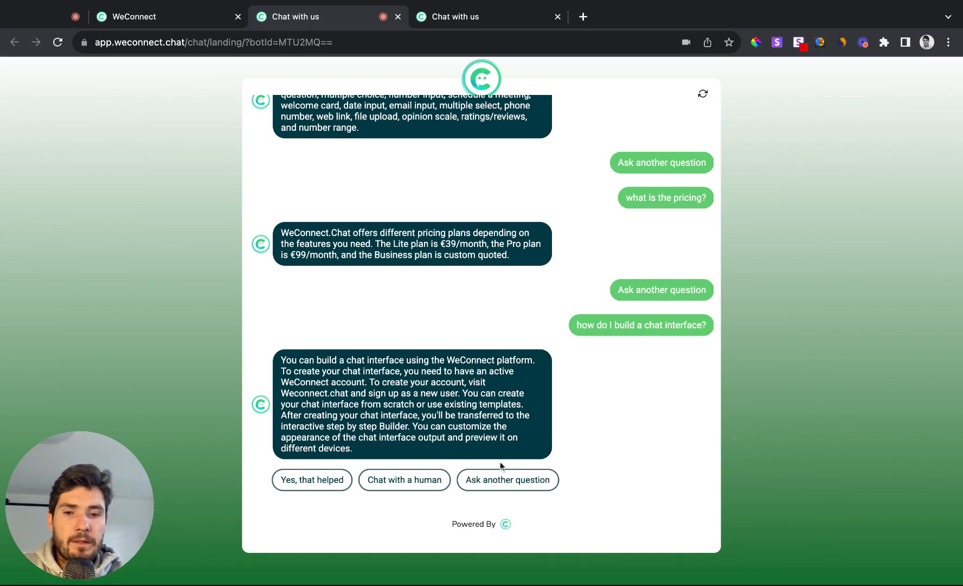
- Review the preview conversation and answer the last reply with "Yes, that helped"
scroll(569, 314, up, 5)
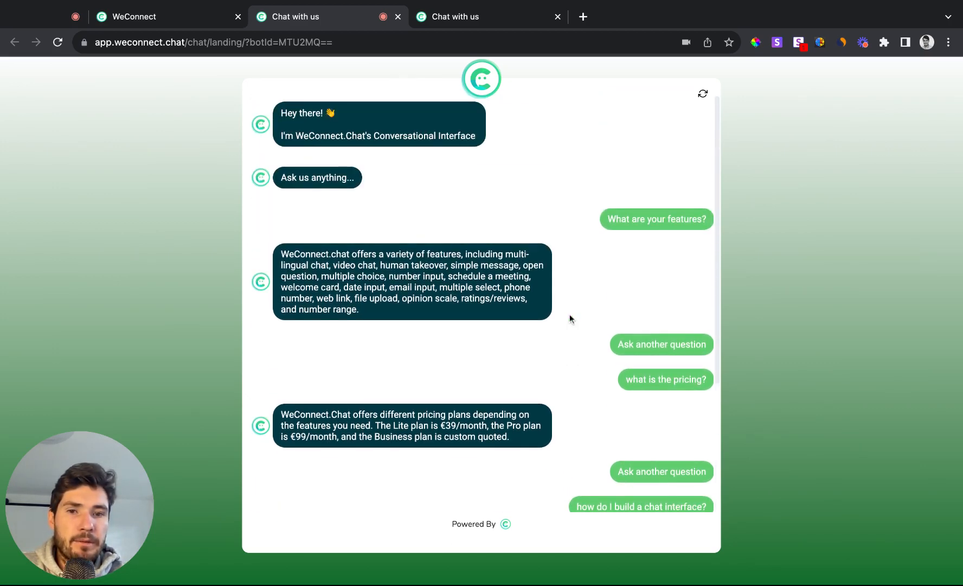
scroll(569, 314, down, 5)
scroll(569, 314, up, 1)
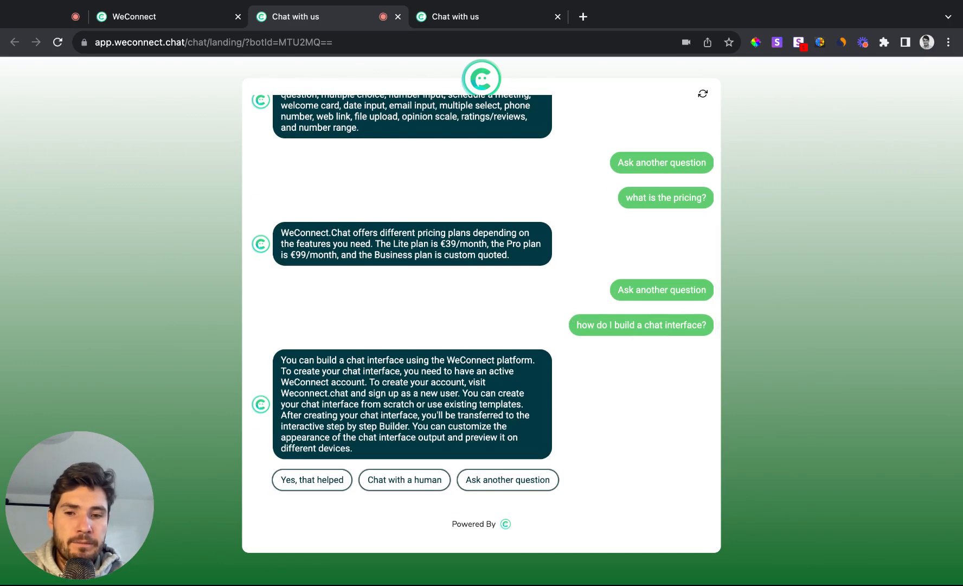
scroll(485, 299, down, 1)
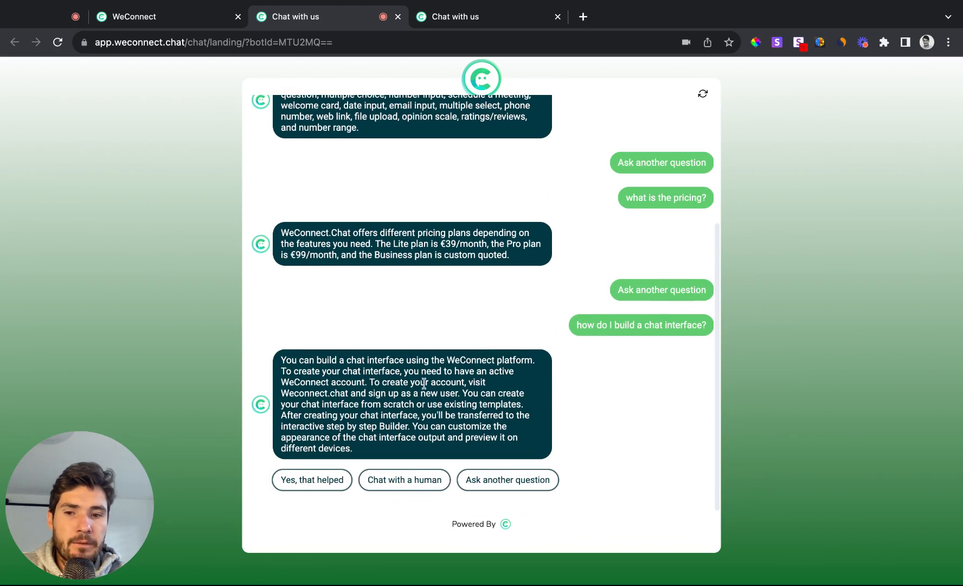
click(325, 493)
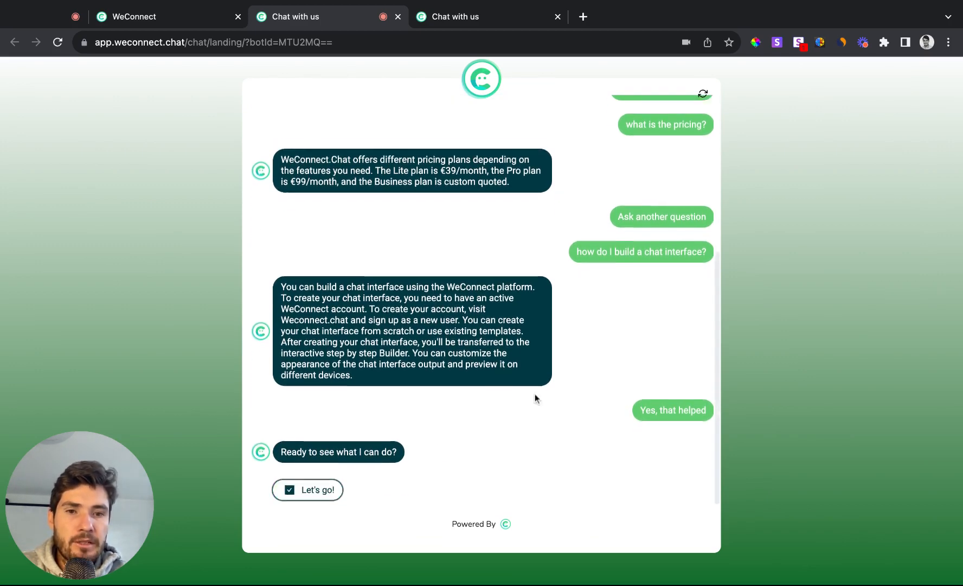
- Return to the builder and move the "Ask us anything..." ChatGPT component below the e-mail request component
click(157, 20)
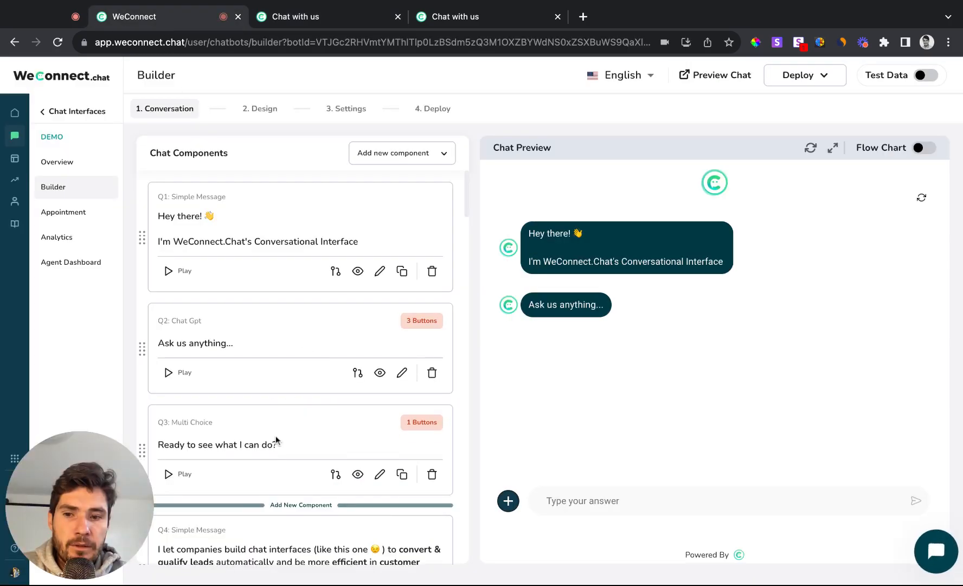
scroll(275, 440, down, 3)
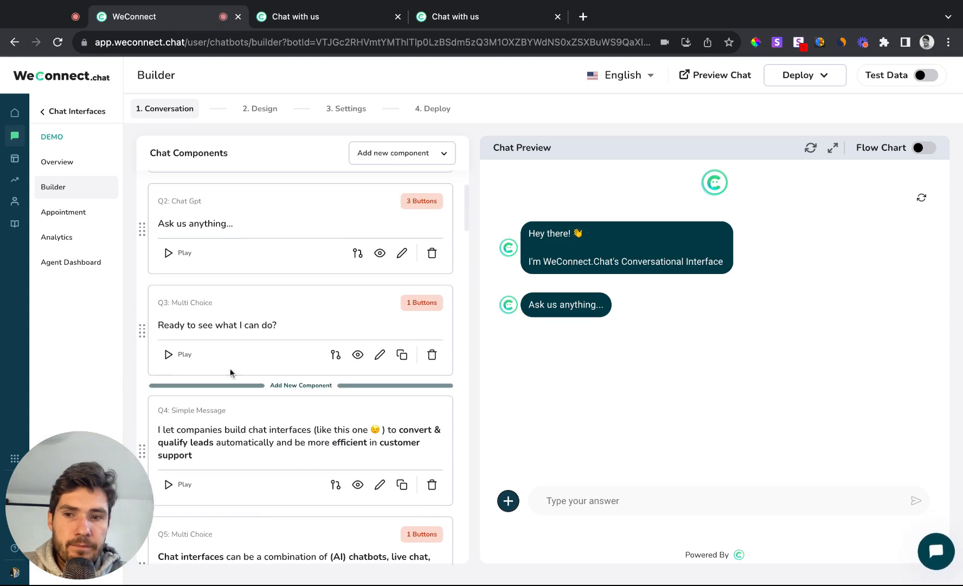
scroll(333, 430, down, 6)
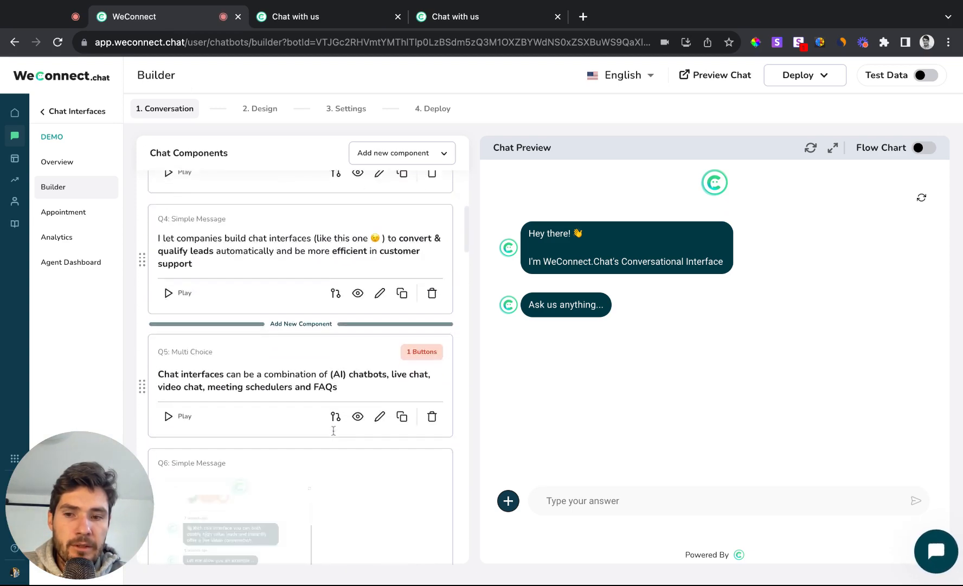
scroll(333, 430, up, 6)
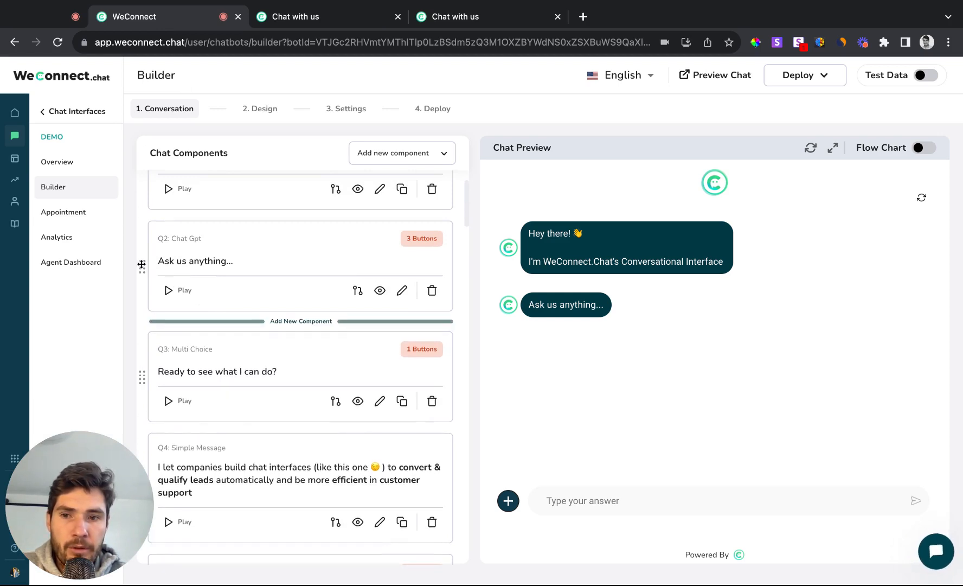
drag(142, 262, 155, 434)
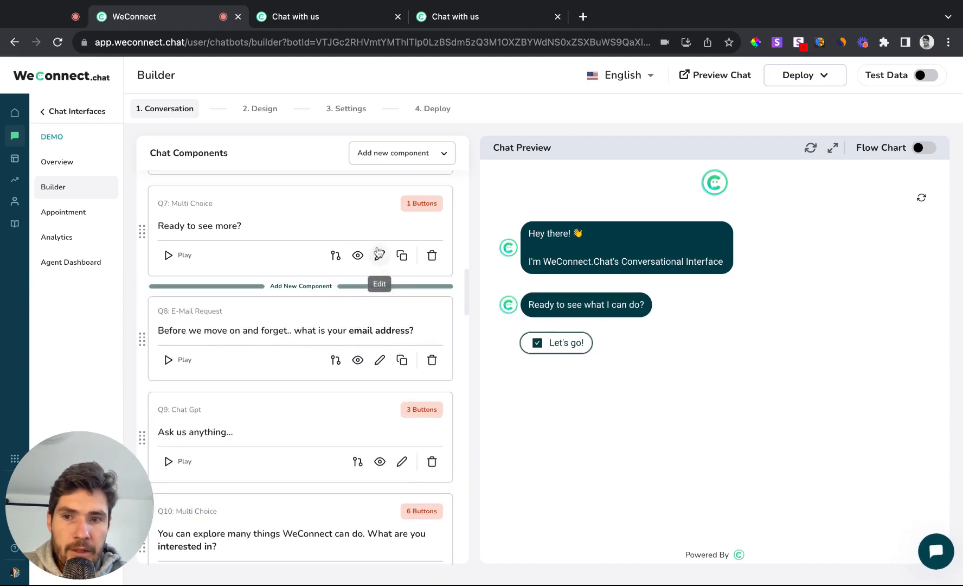
- Move the ChatGPT component below the "What are you interested in?" question and save that question's AI Chatbot answer with a jump to "Ask us anything..."
click(336, 256)
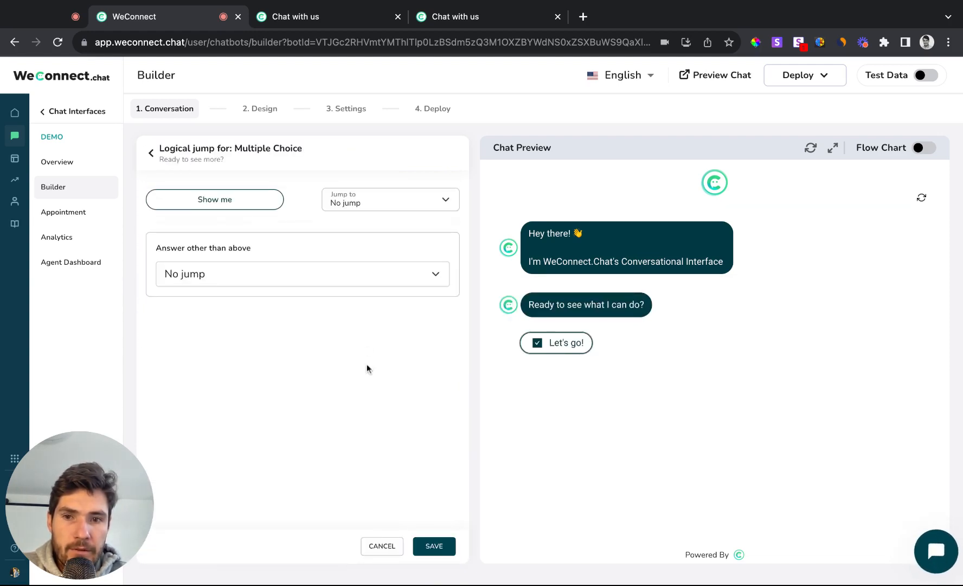
click(382, 546)
scroll(367, 414, down, 10)
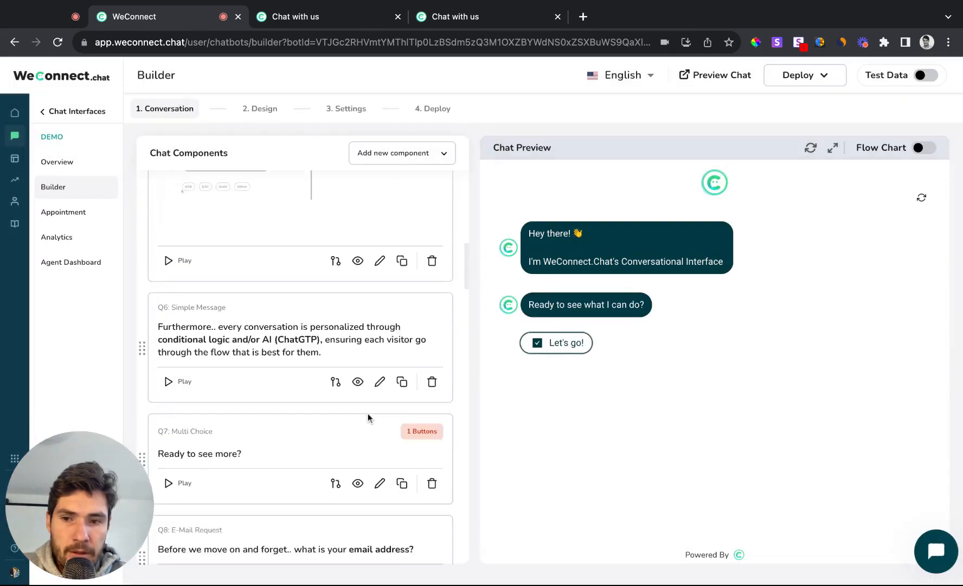
scroll(368, 416, down, 3)
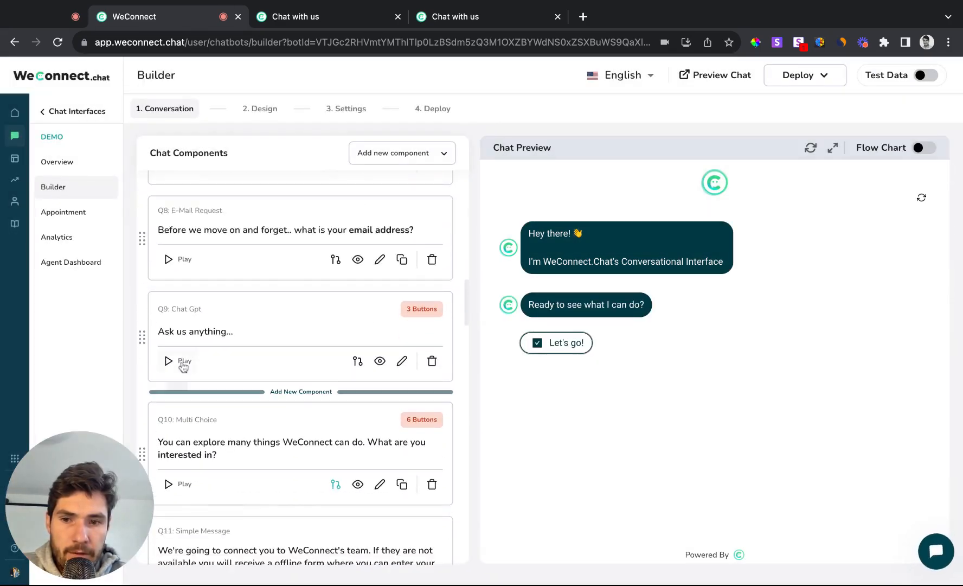
scroll(163, 339, down, 1)
drag(142, 296, 353, 392)
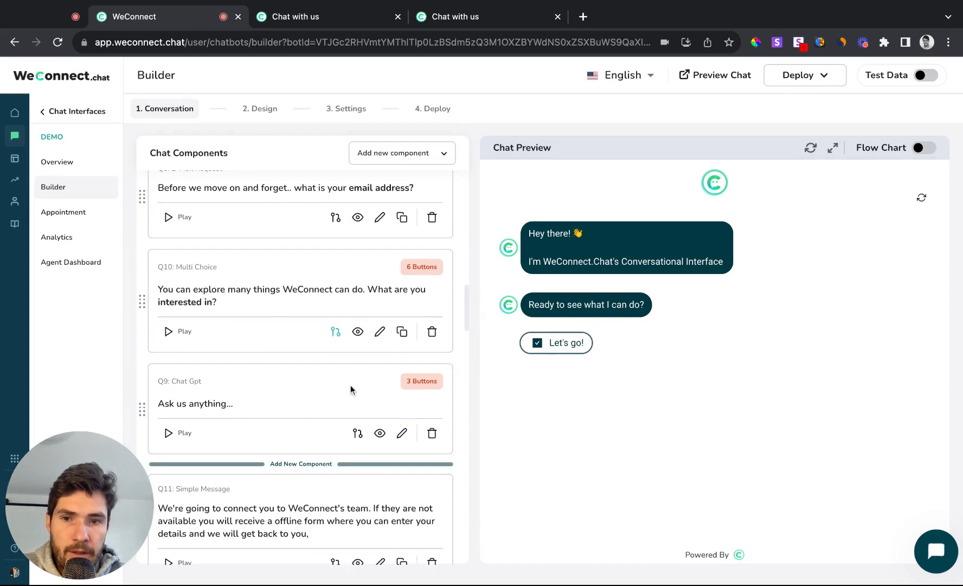
click(336, 331)
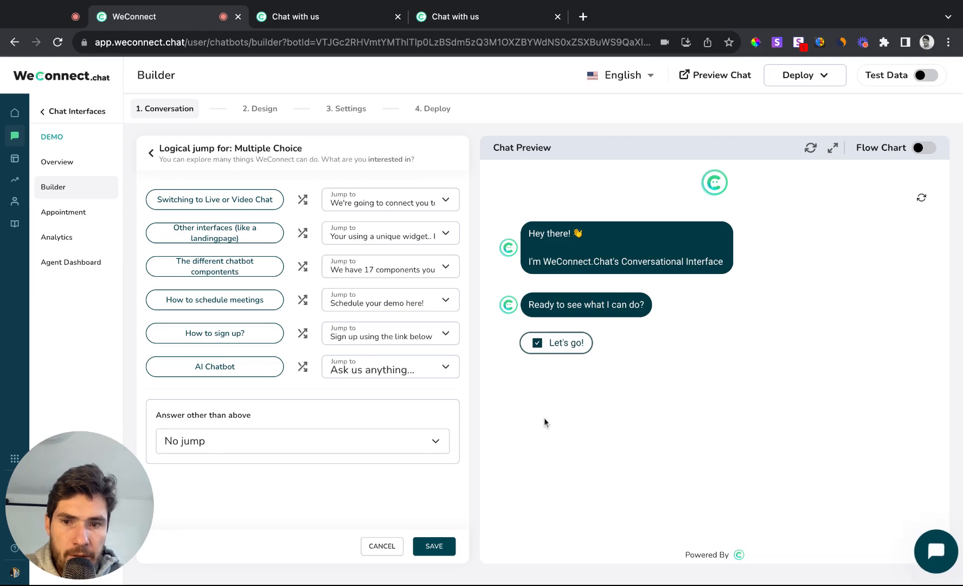
click(451, 551)
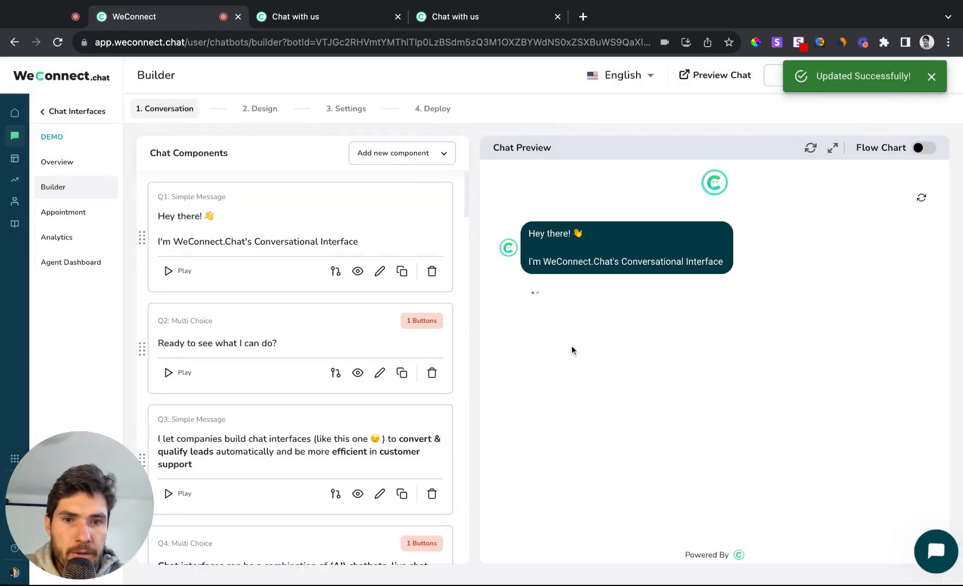
- Open the full-page chat preview and advance the flow through "Let's go!", "Here's an example" and "Show me"
click(714, 76)
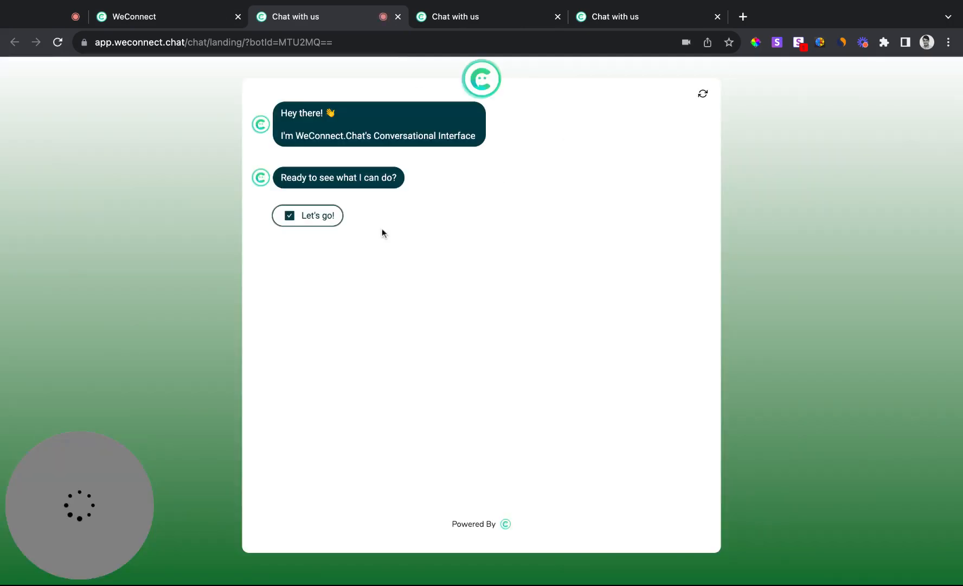
click(307, 216)
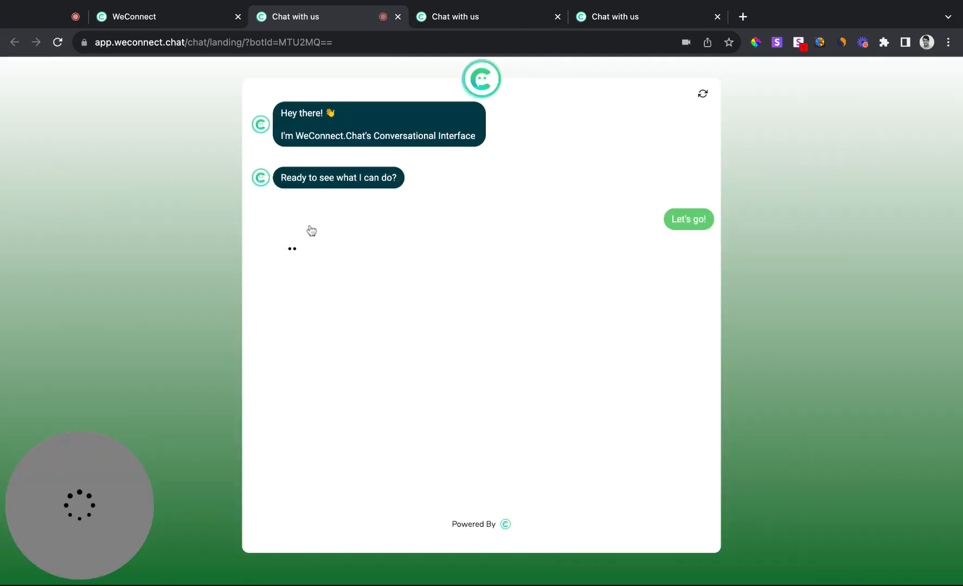
click(336, 359)
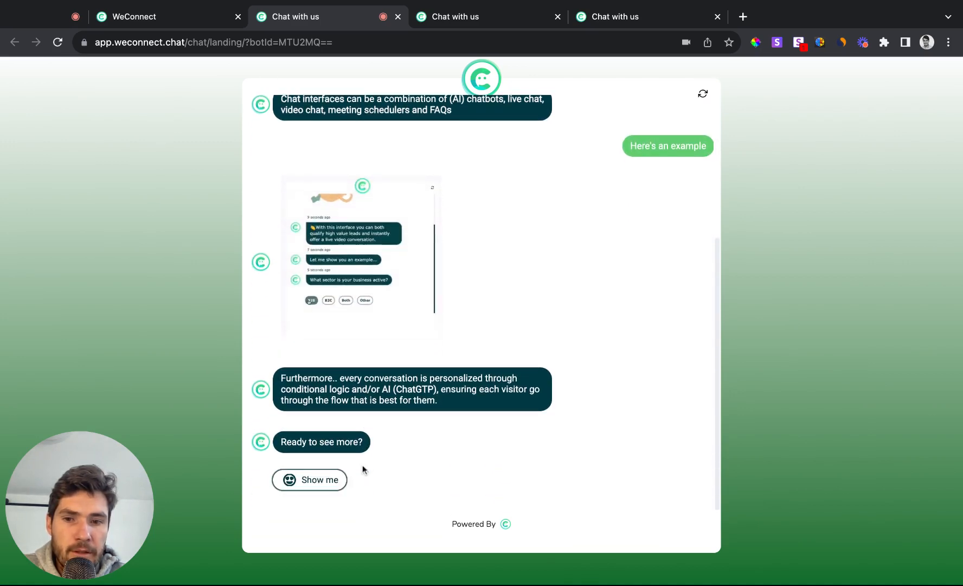
click(318, 483)
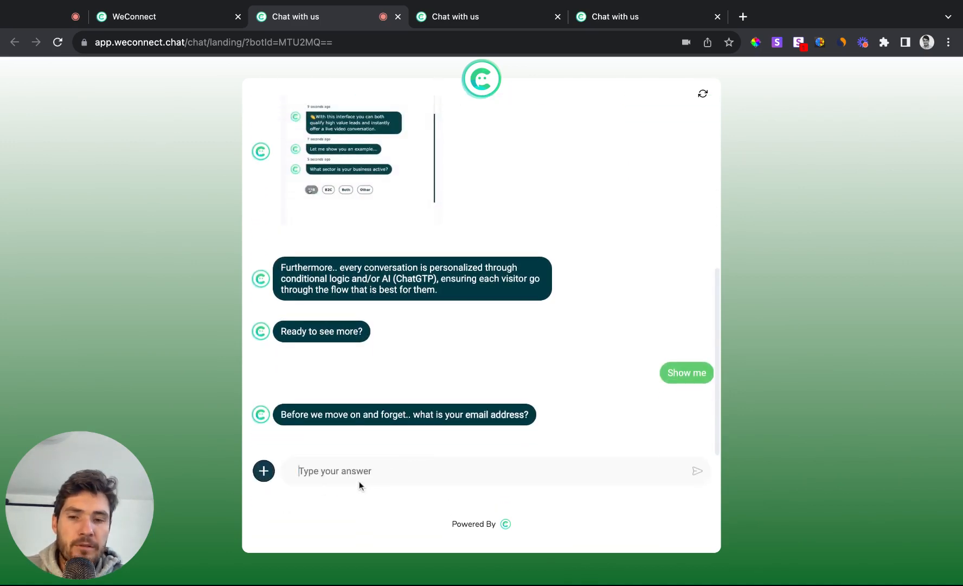
- Submit a test e-mail address in the preview chat, choose "AI Chatbot" and look back over the conversation flow
text(test@test.nl)
key(Return)
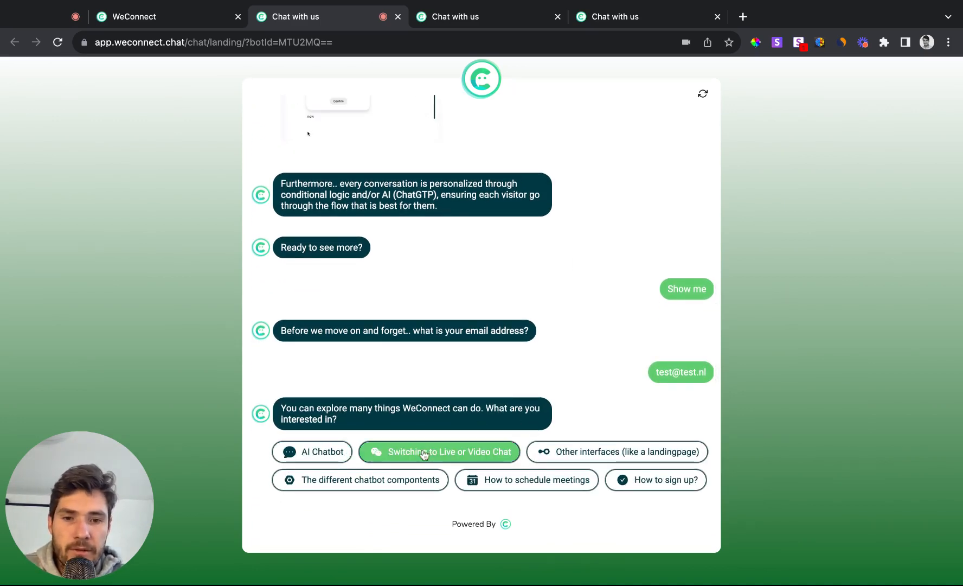
click(309, 460)
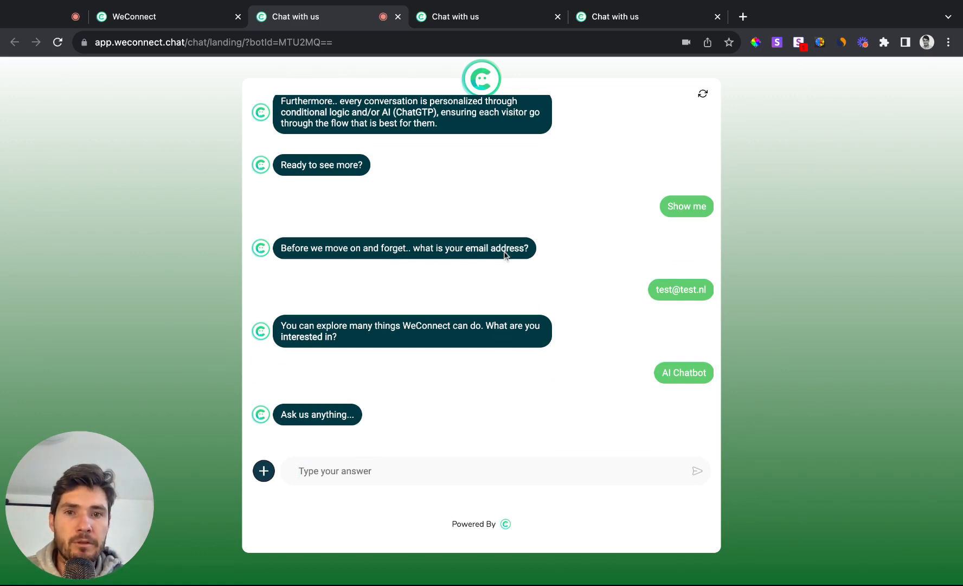
scroll(504, 254, up, 9)
scroll(504, 254, down, 9)
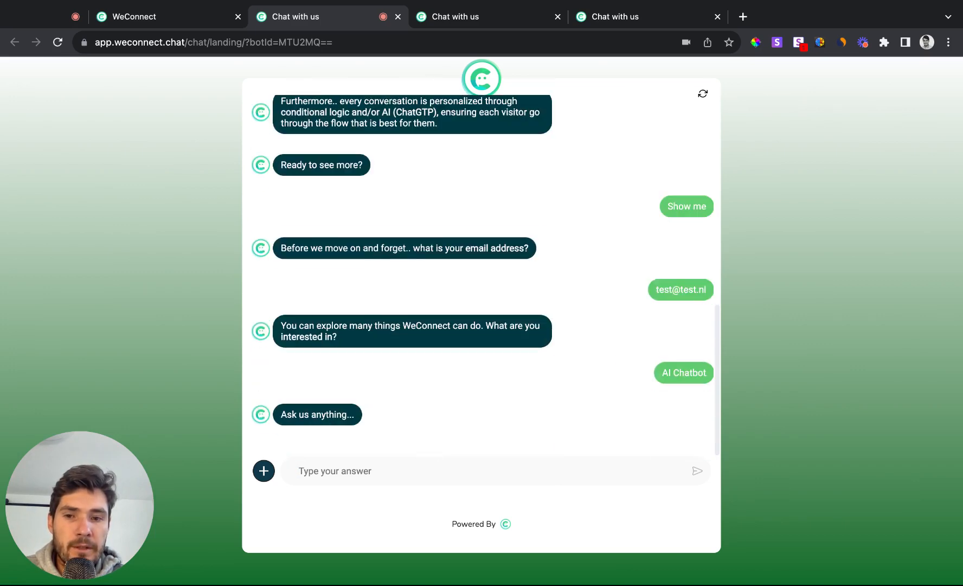
scroll(504, 253, up, 3)
scroll(405, 87, up, 5)
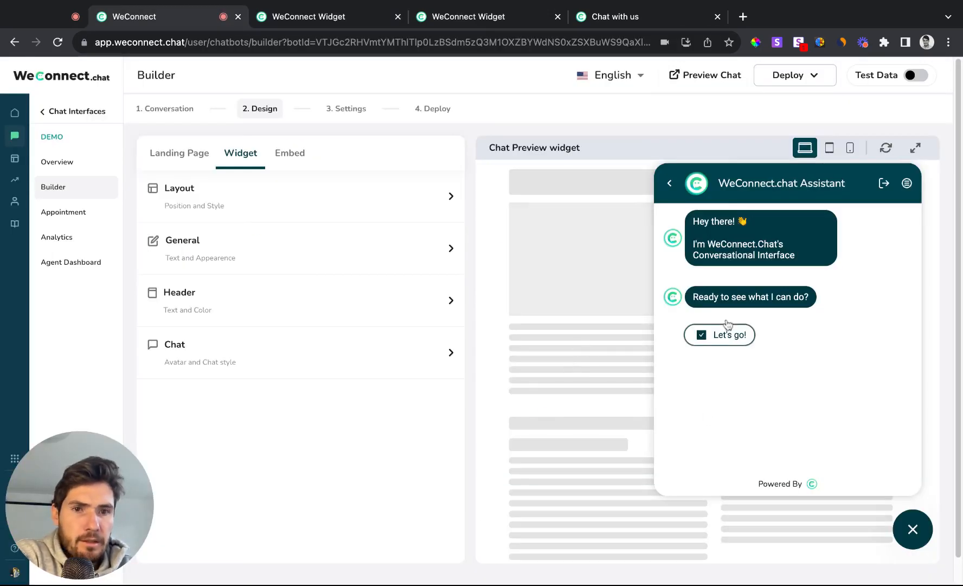
- Check the full-page widget and landing page previews of the chat interface, and return to the builder's widget design settings
click(341, 19)
click(456, 19)
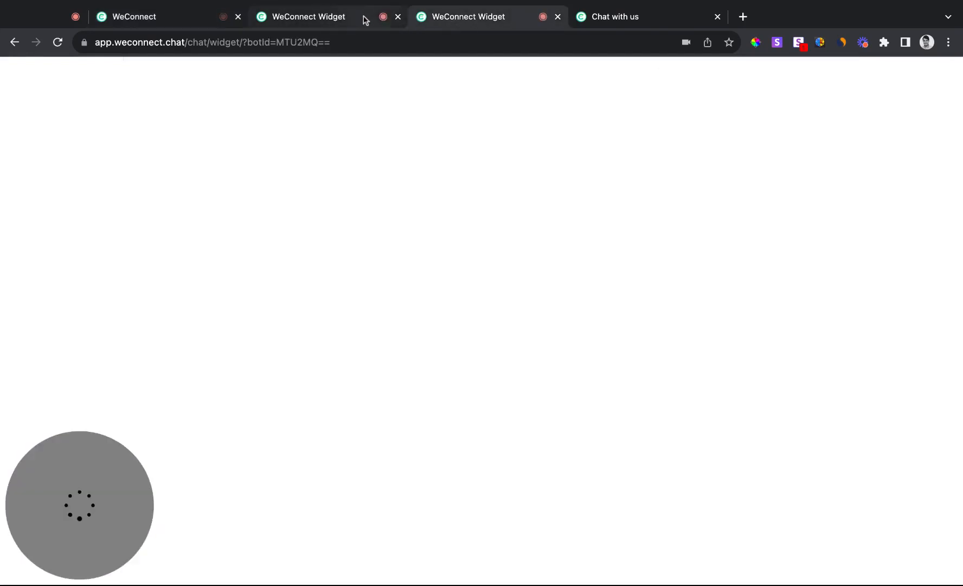
click(190, 19)
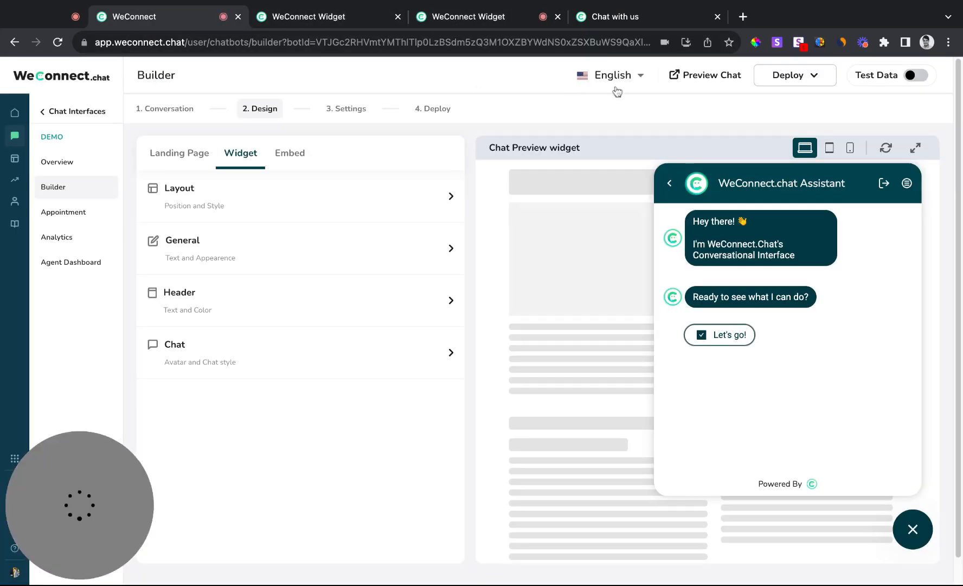
click(714, 77)
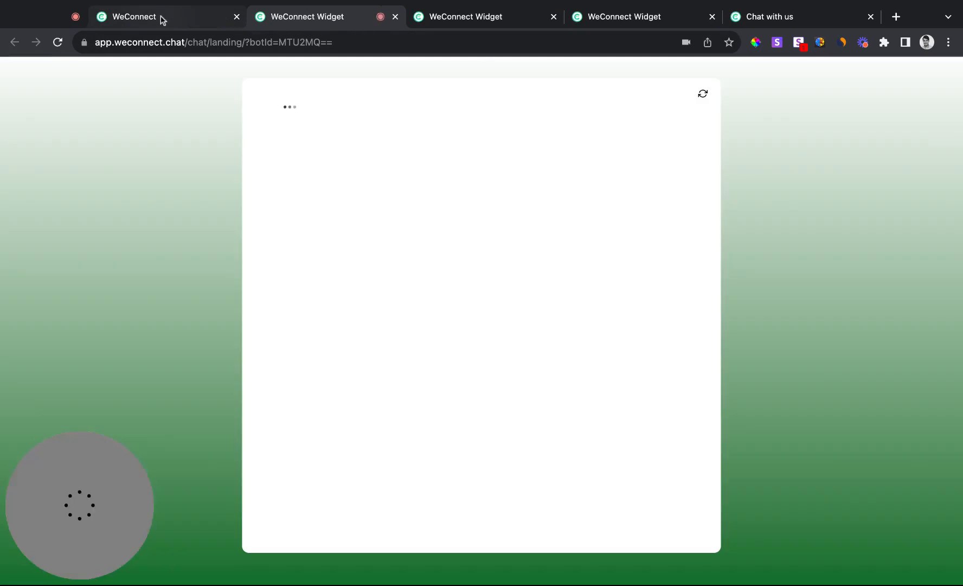
click(162, 20)
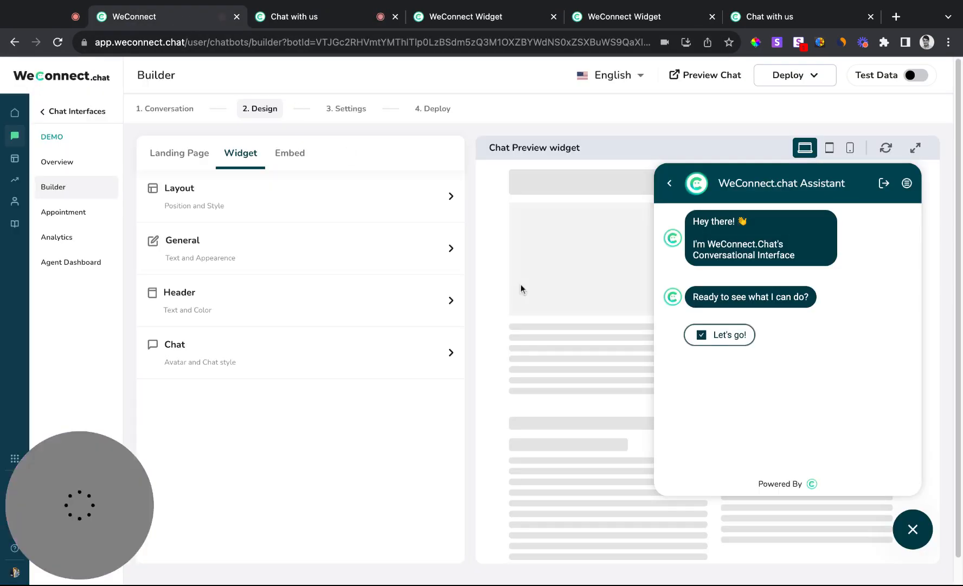
- Advance the chat in the widget preview through the answers "Let's go!", "Here's an example" and "Show me"
click(721, 337)
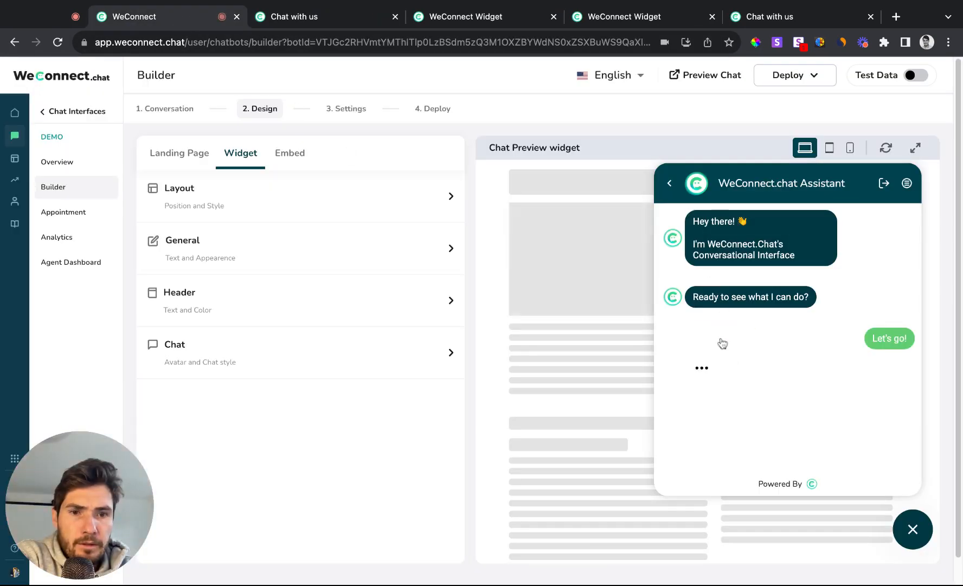
click(737, 412)
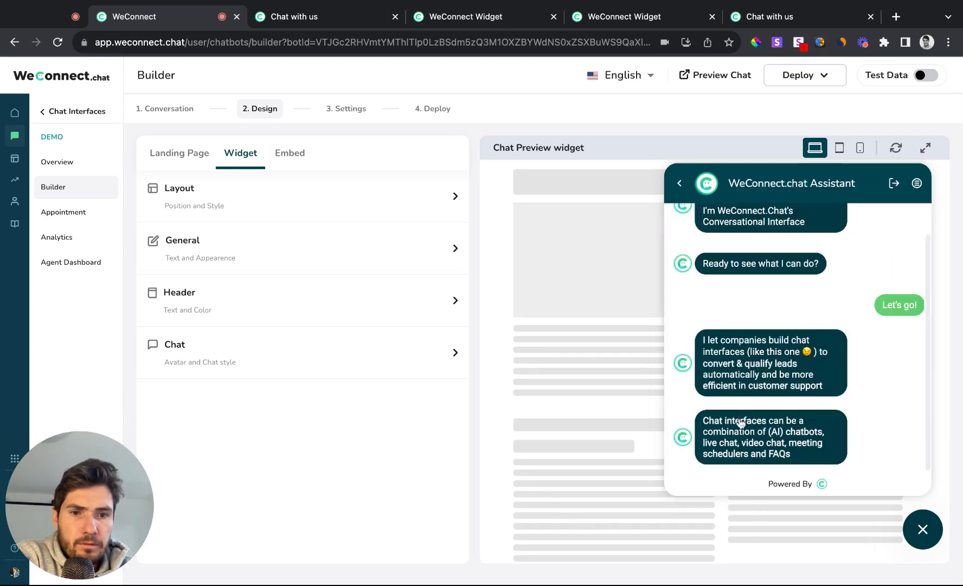
click(759, 452)
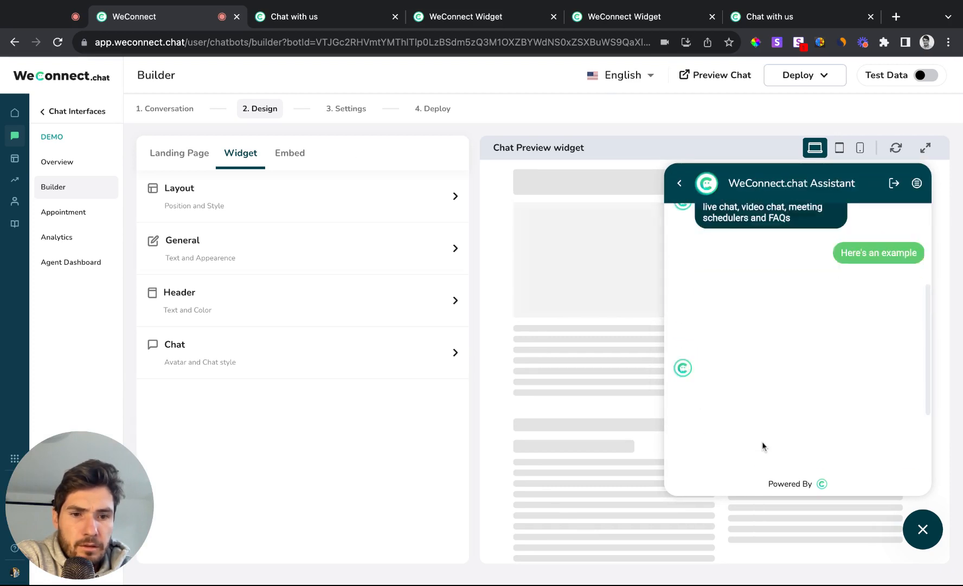
click(758, 452)
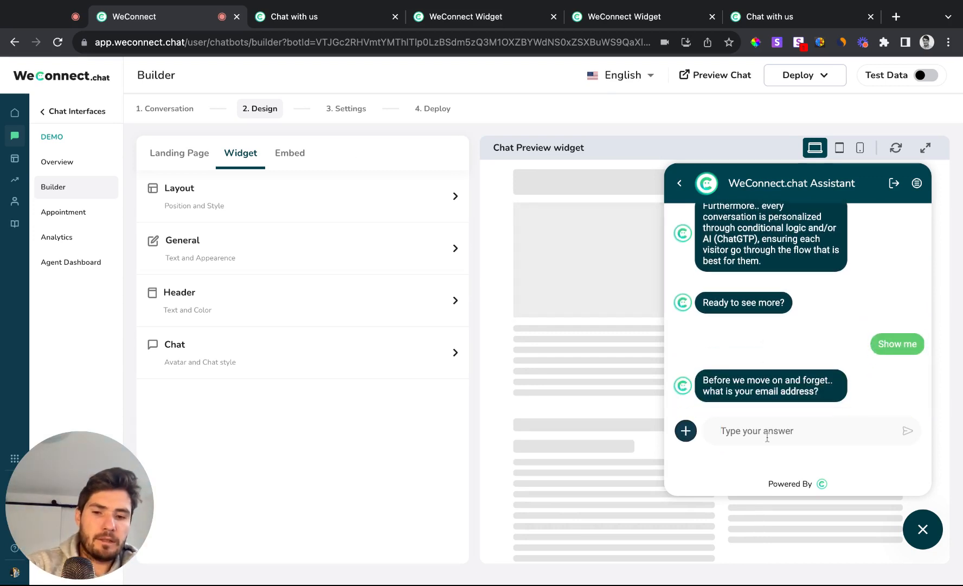
- Submit a test e-mail address in the widget preview, choose "AI Chatbot" as the interest, and return to the builder's conversation components
text(test)
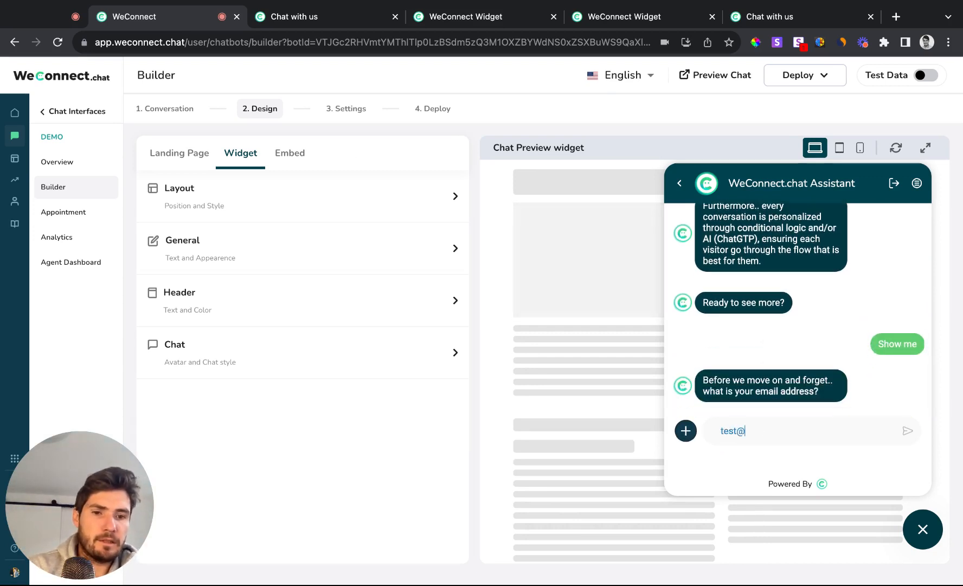
text(@)
click(769, 464)
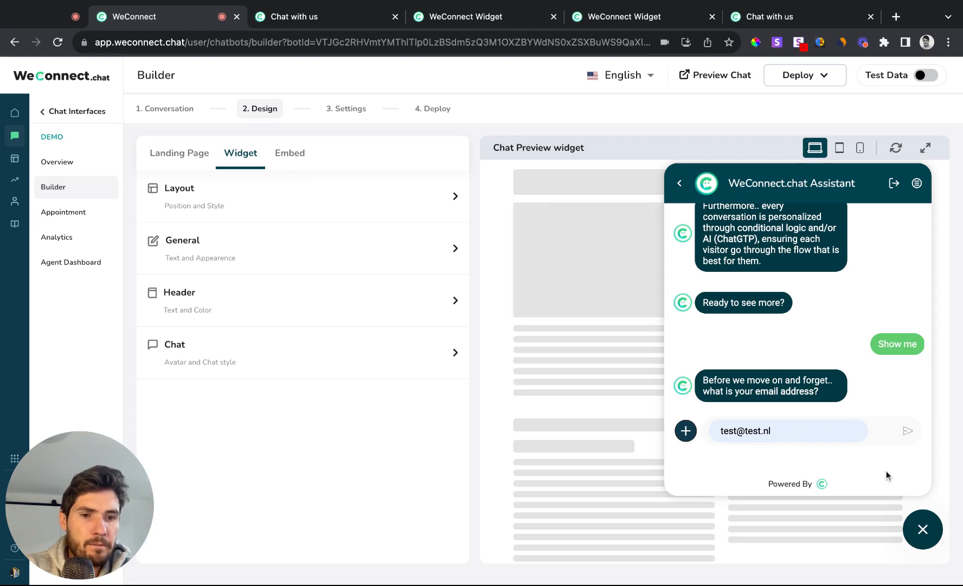
click(906, 431)
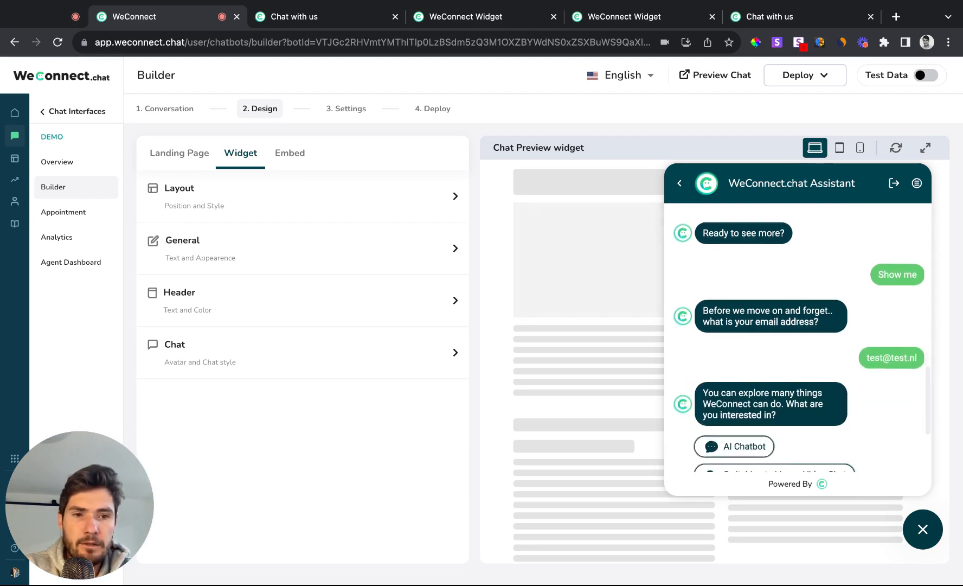
click(746, 316)
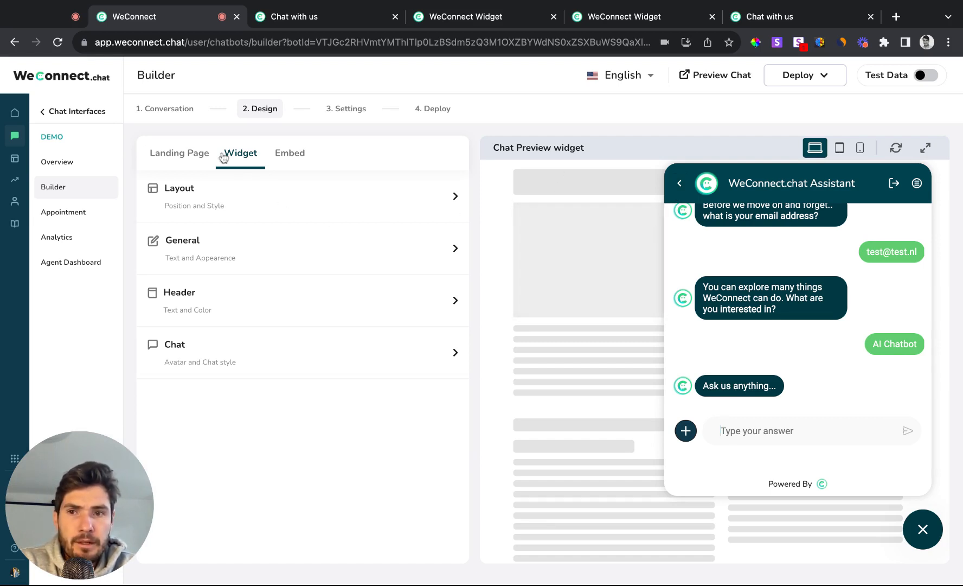
click(169, 109)
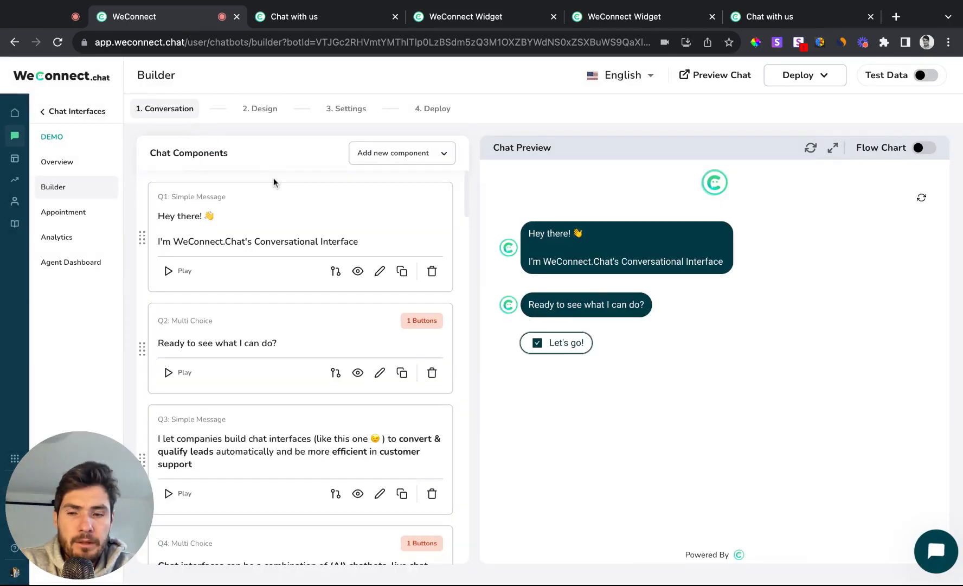